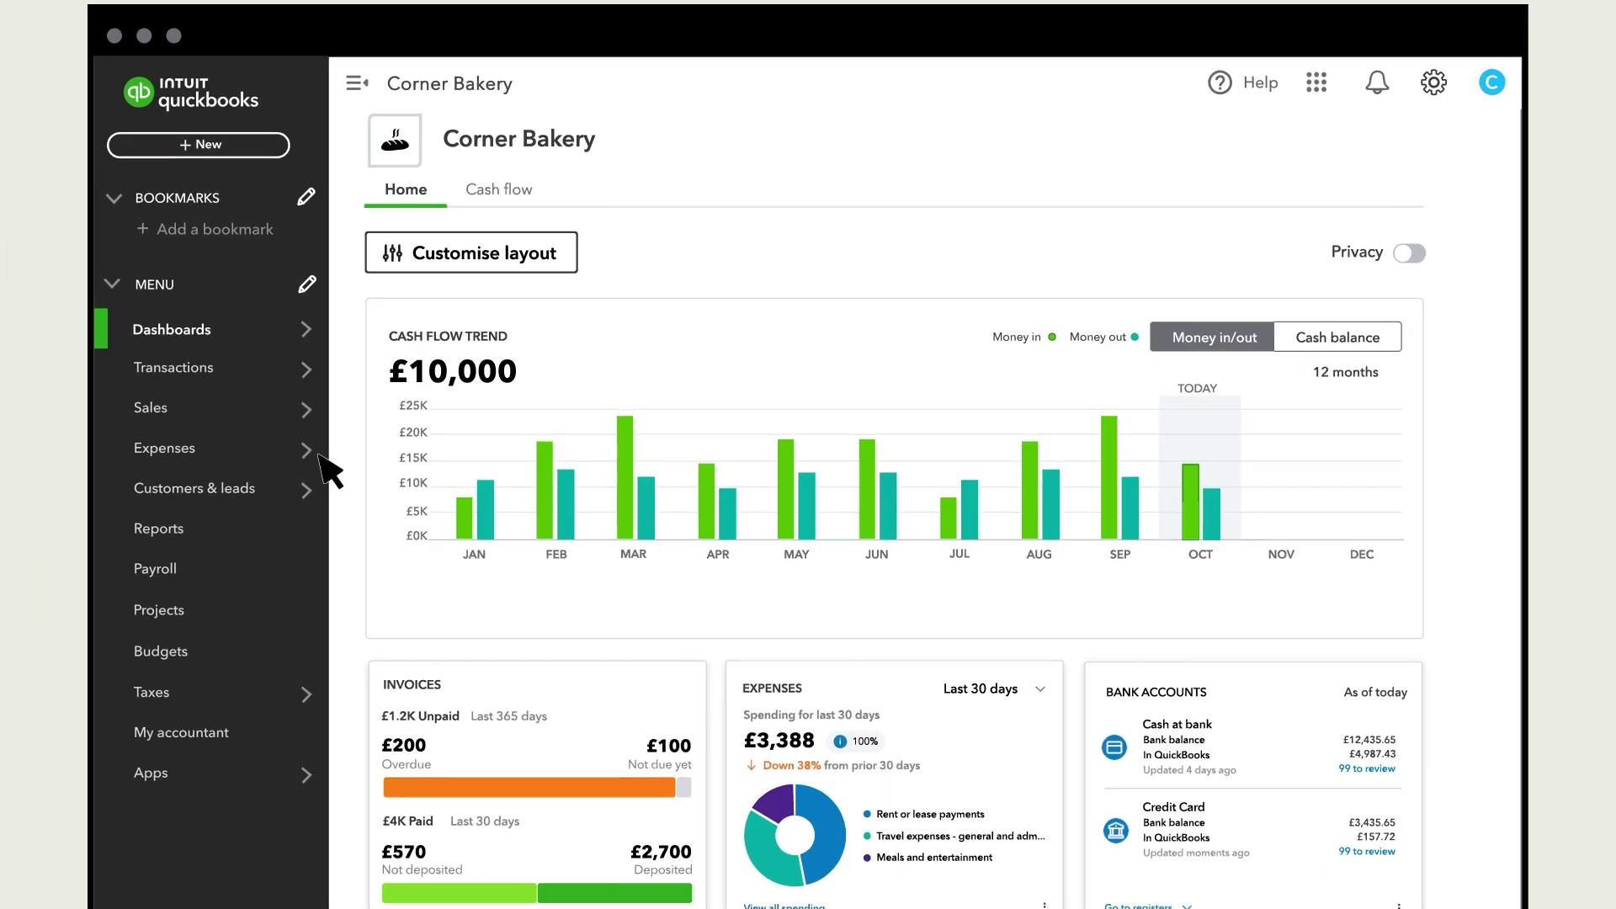
Go to the Bills page under Expenses and show the options for adding a bill
mouse_move(322, 434)
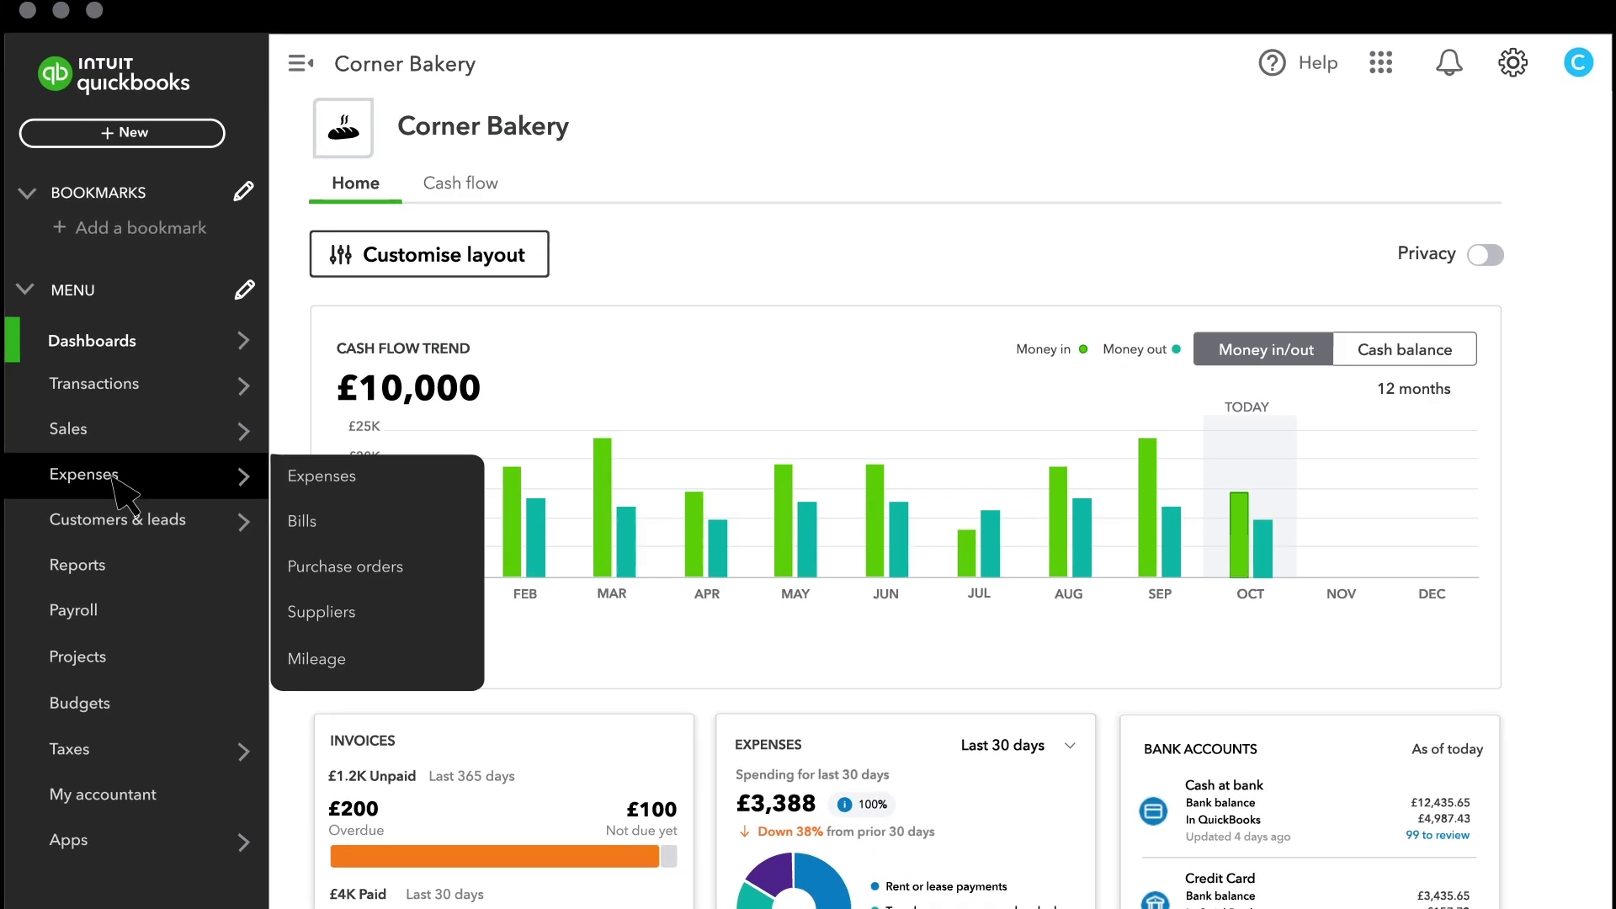
left_click(341, 525)
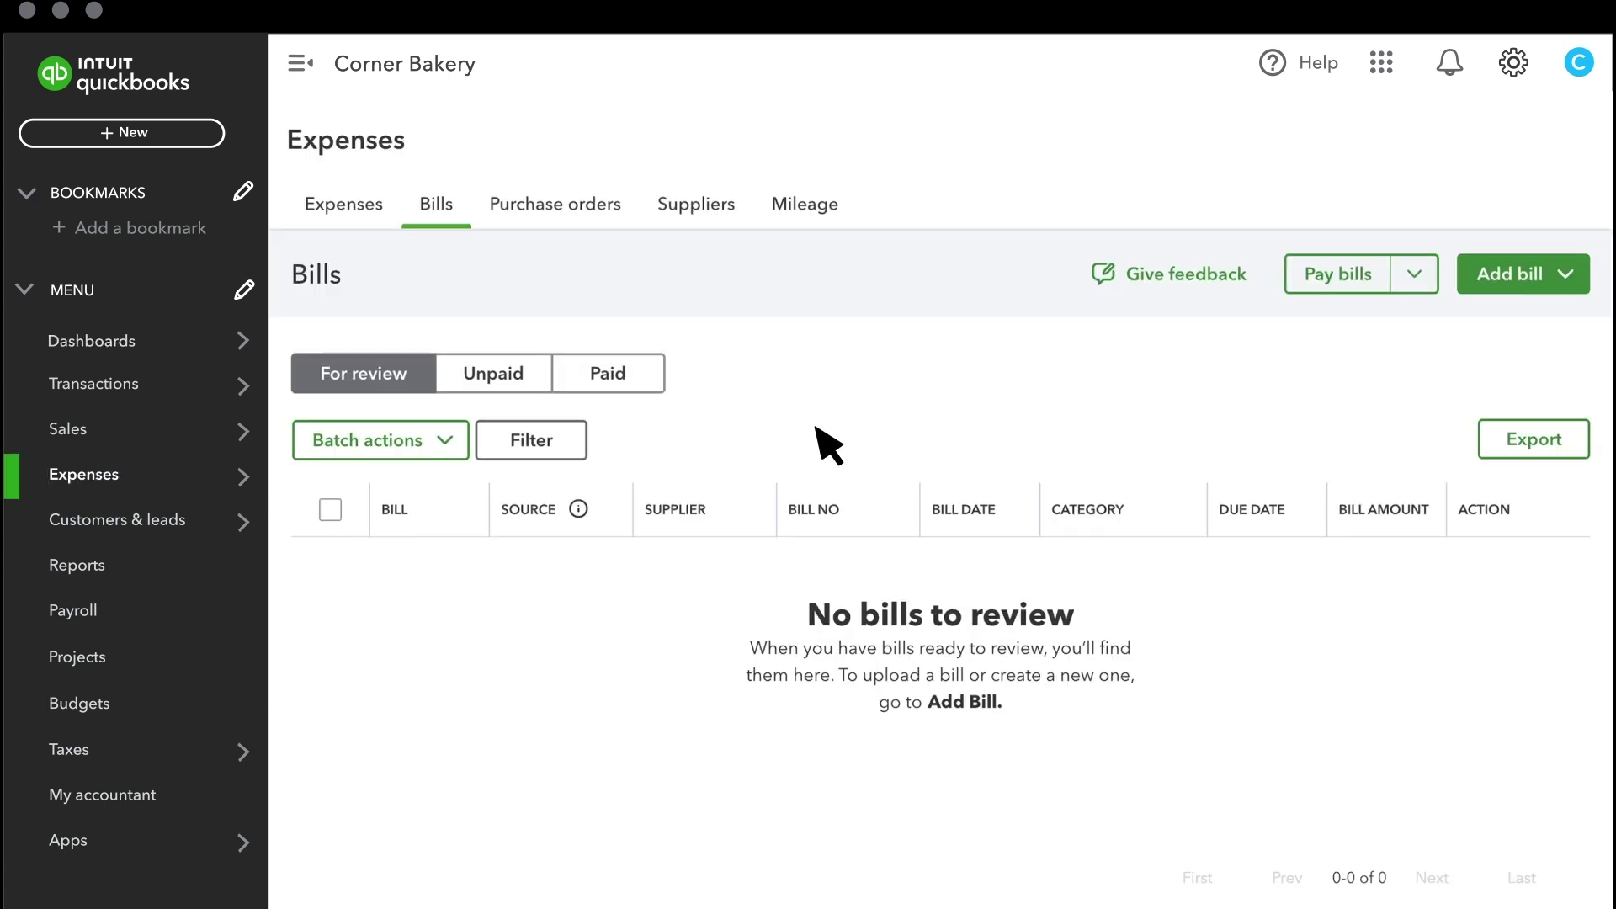
left_click(1566, 275)
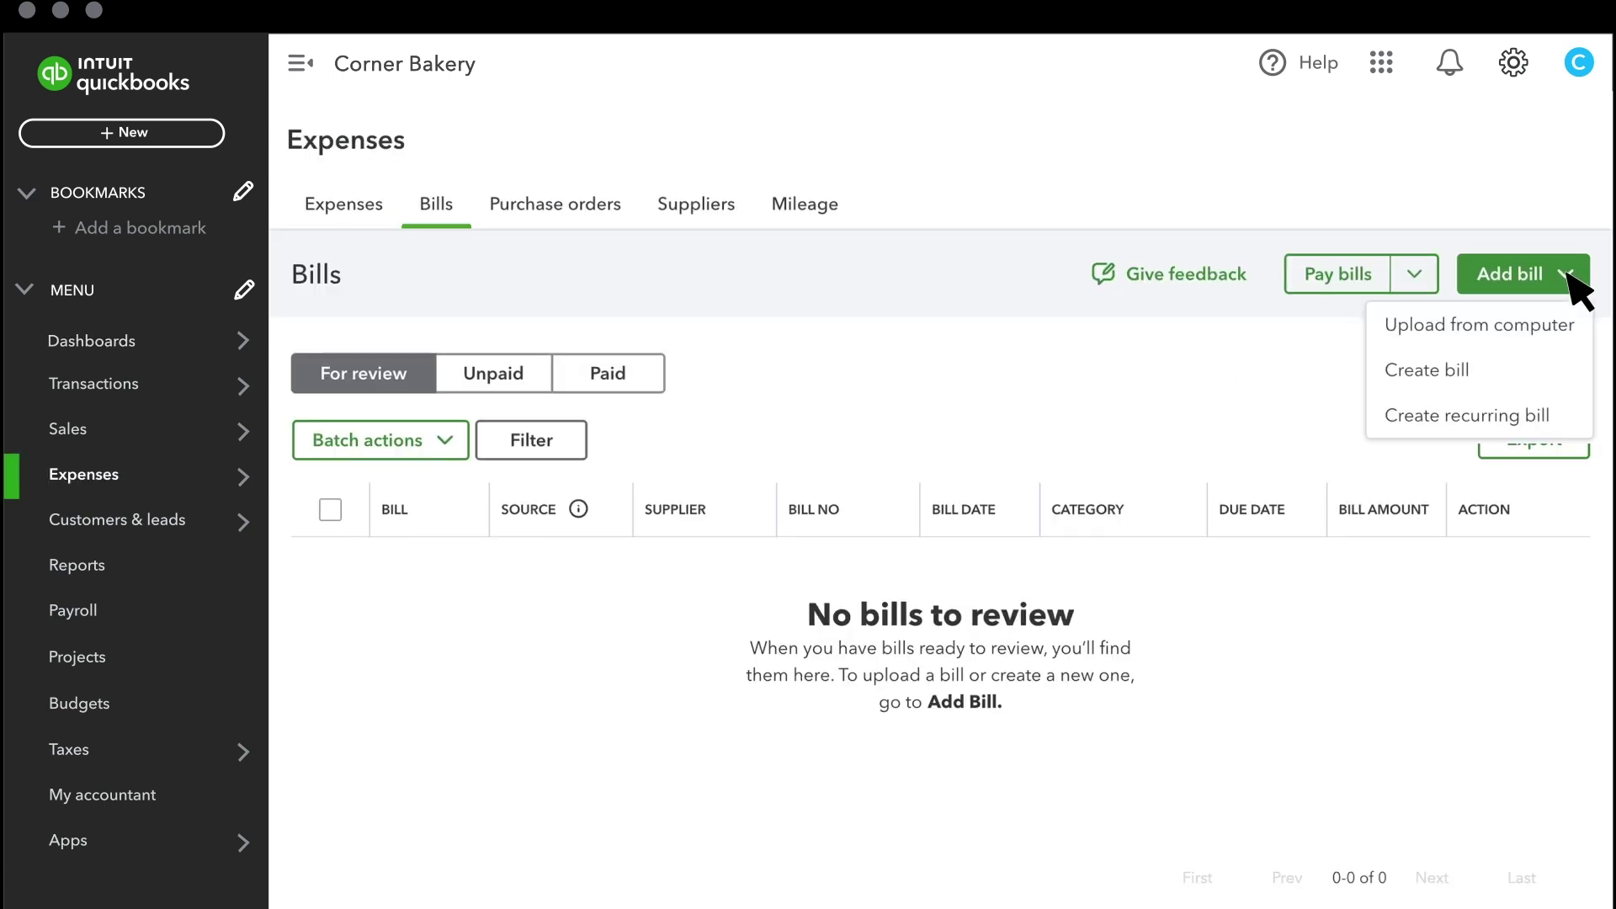
Upload InternetServiceProviderBill.PDF from the computer as a new bill for review
left_click(1486, 335)
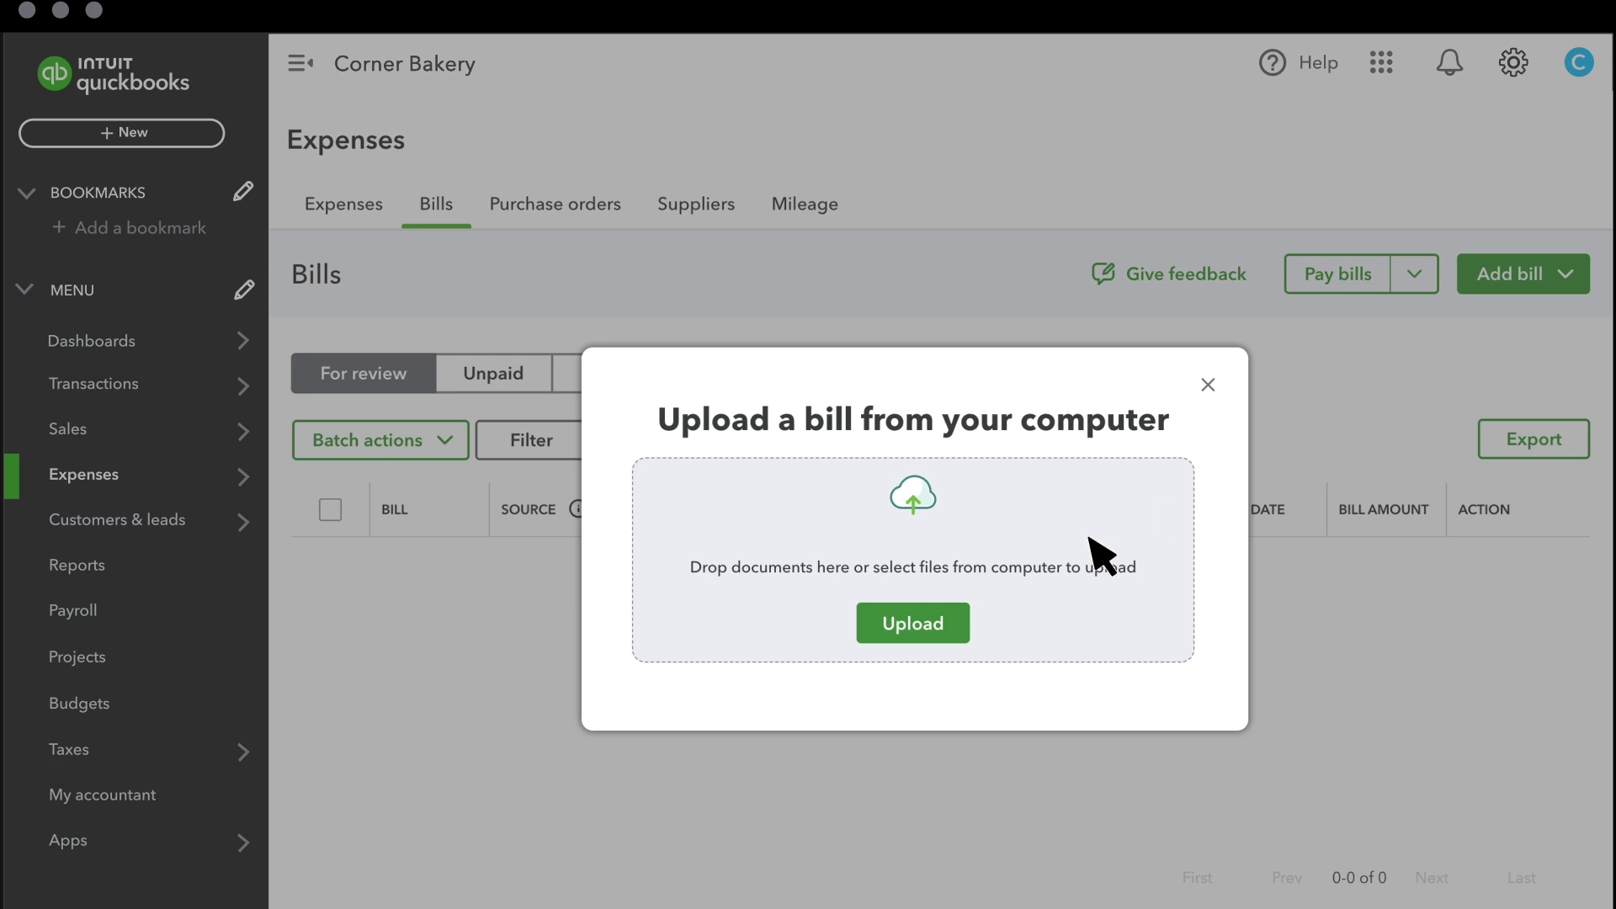
left_click(931, 630)
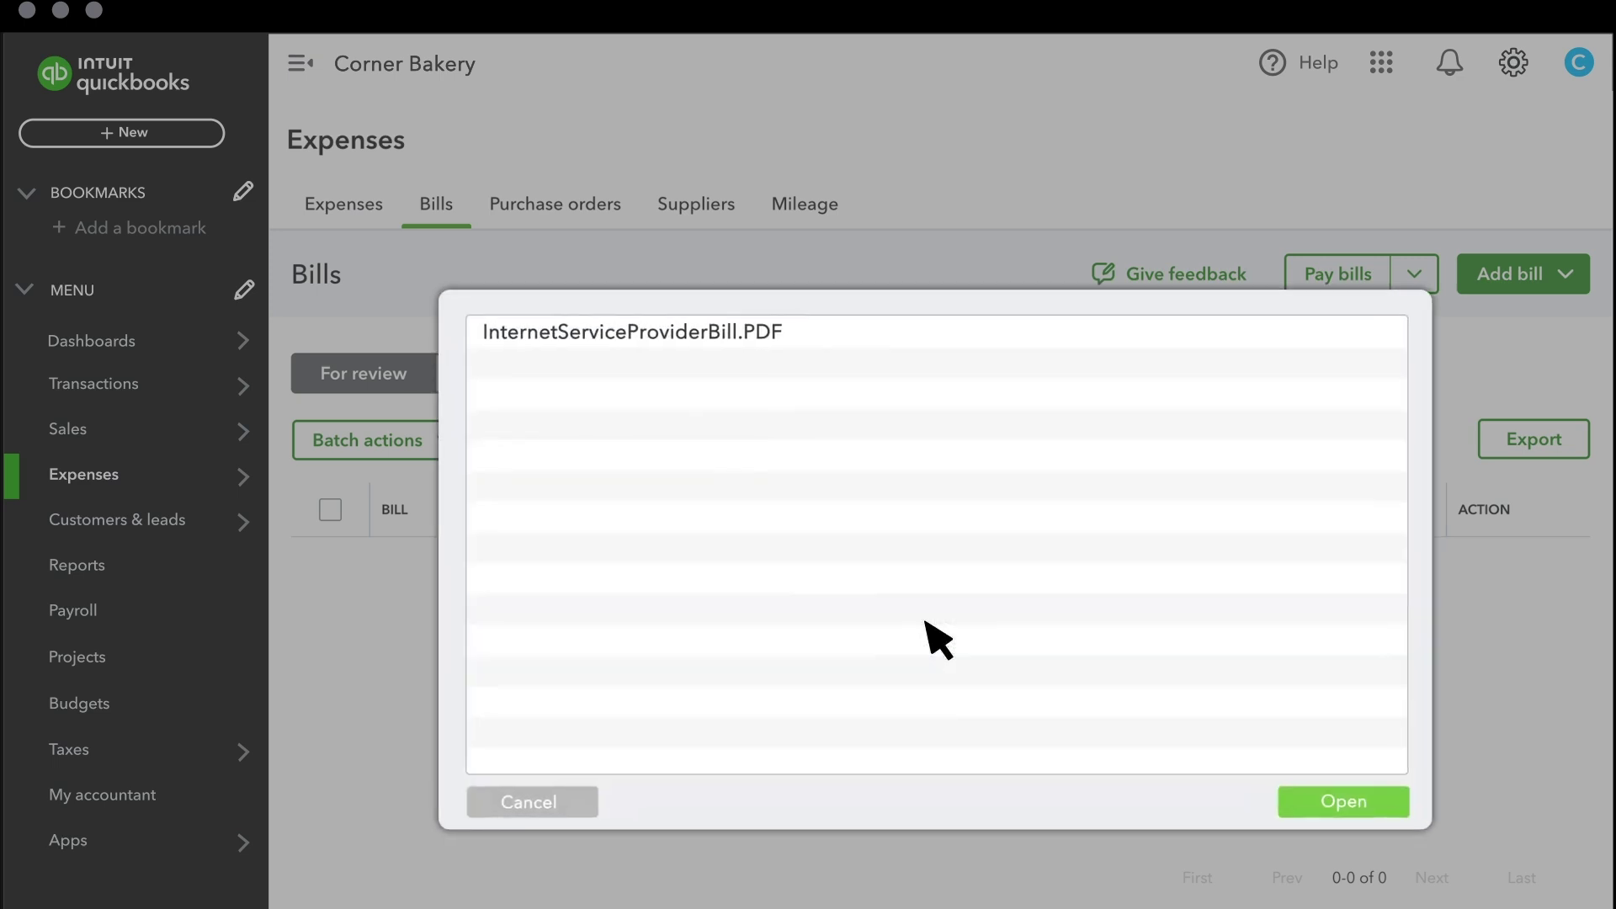
left_click(671, 349)
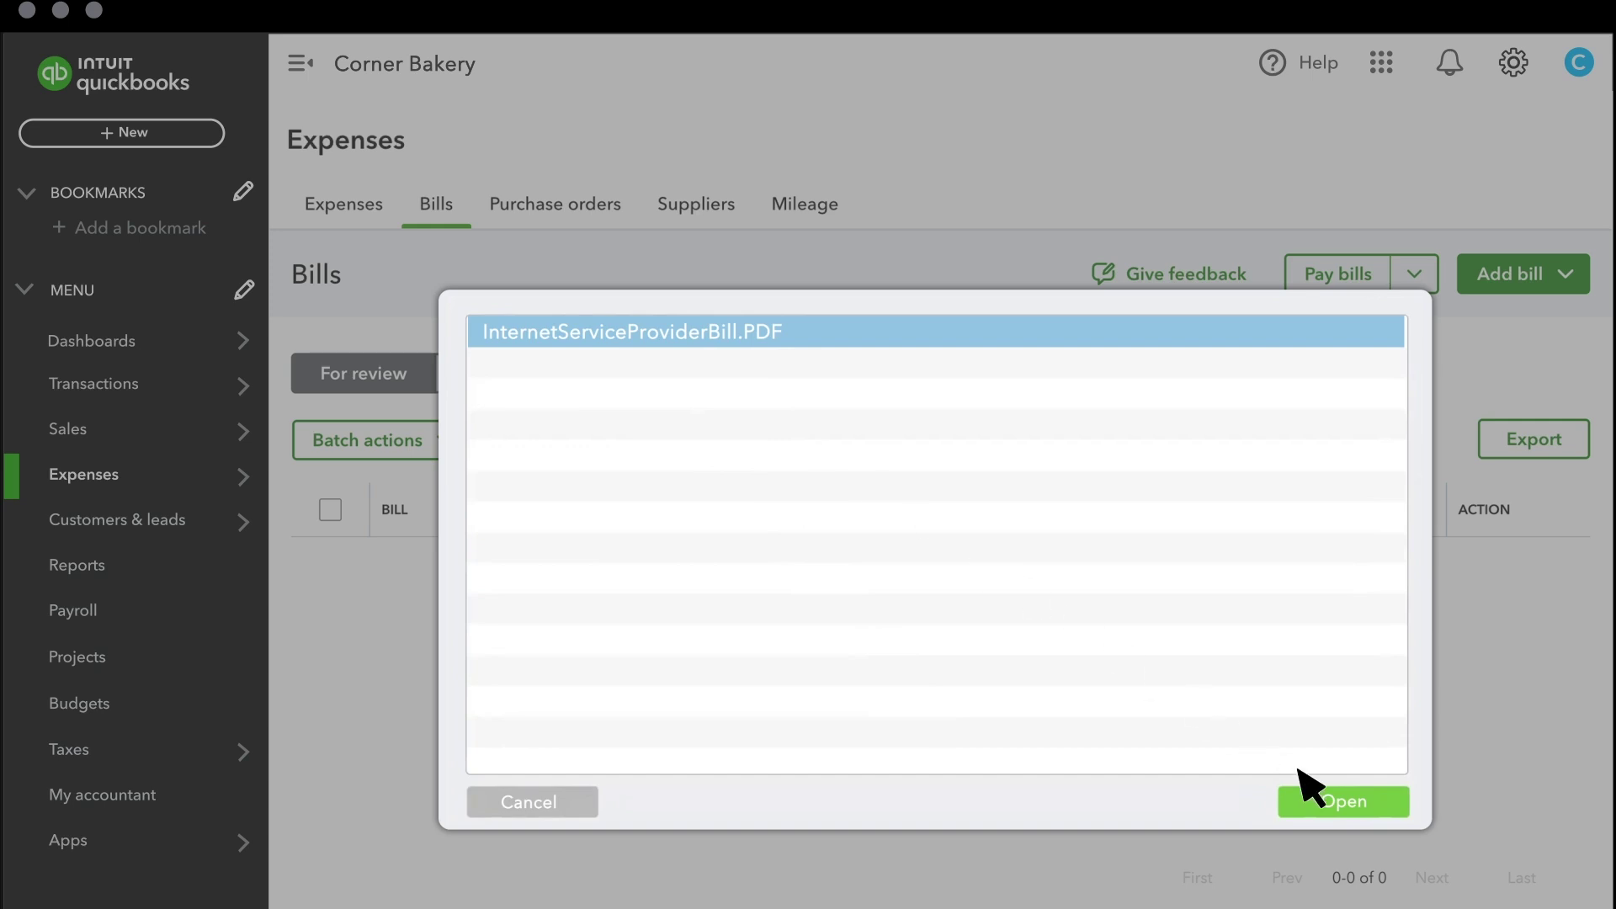
left_click(1352, 808)
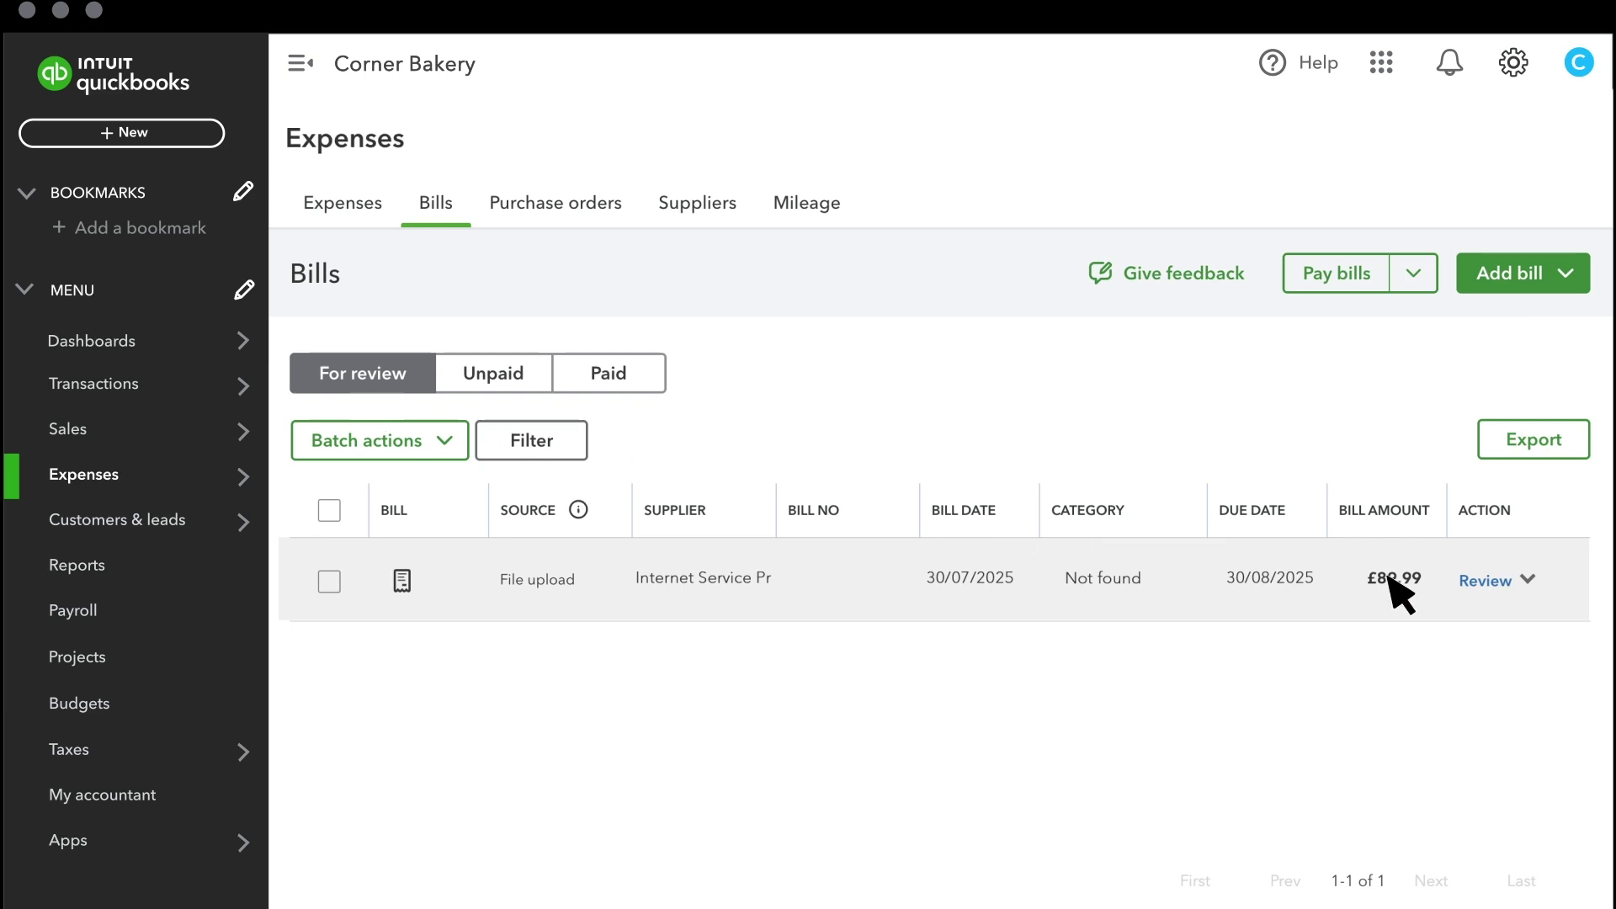
Review the uploaded £89.99 bill, set its payee to Internet service provider, and save it
left_click(1495, 579)
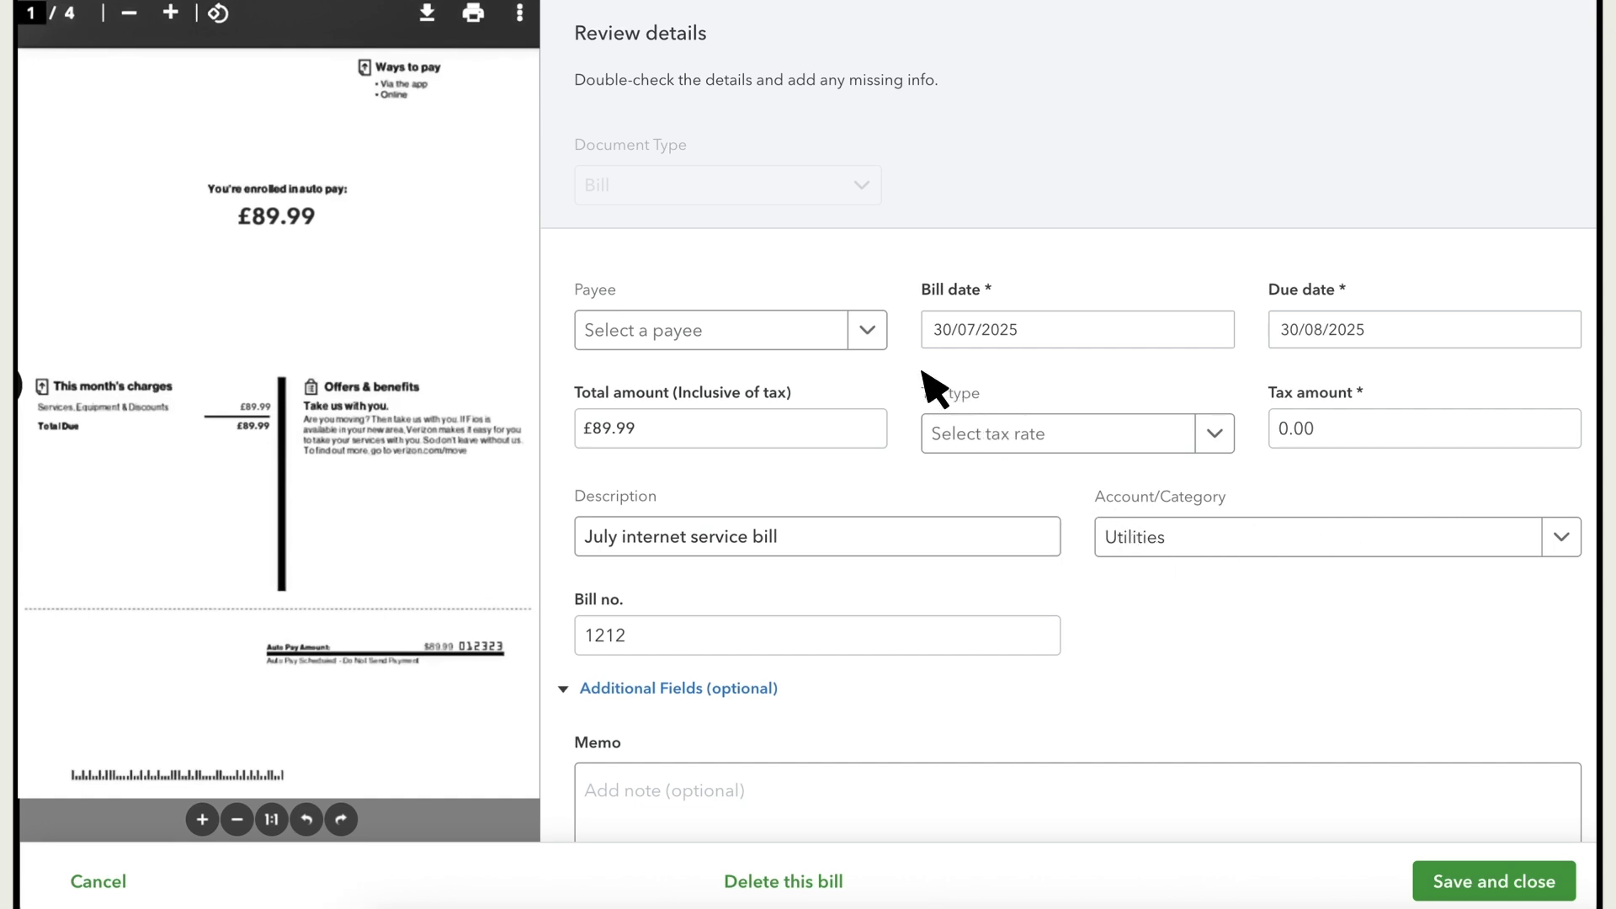
left_click(867, 330)
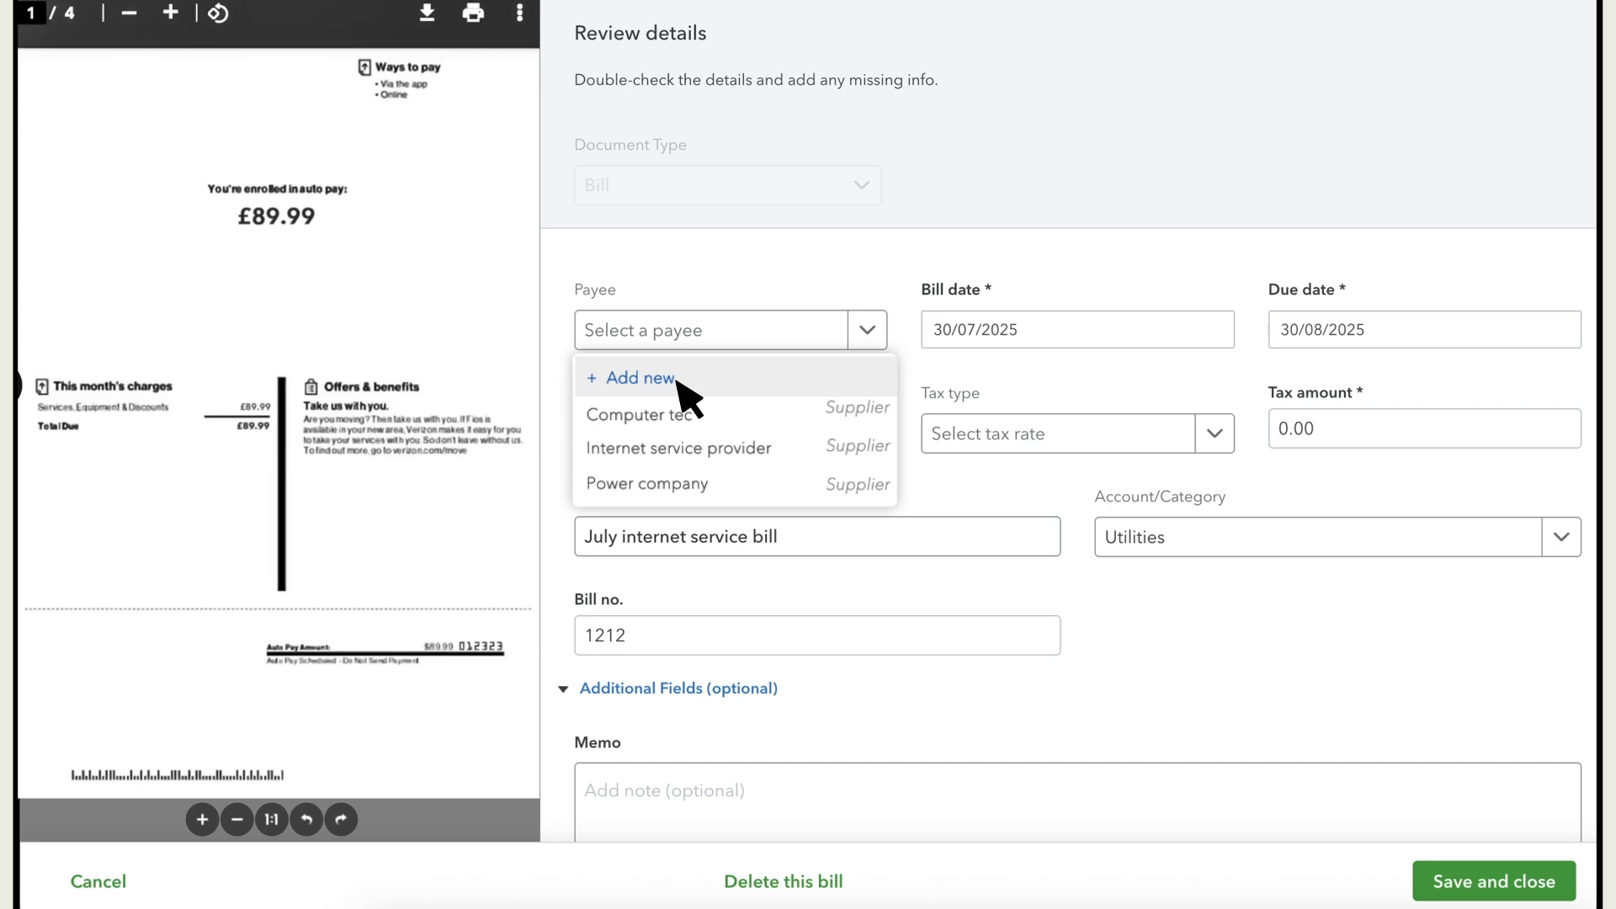
left_click(739, 442)
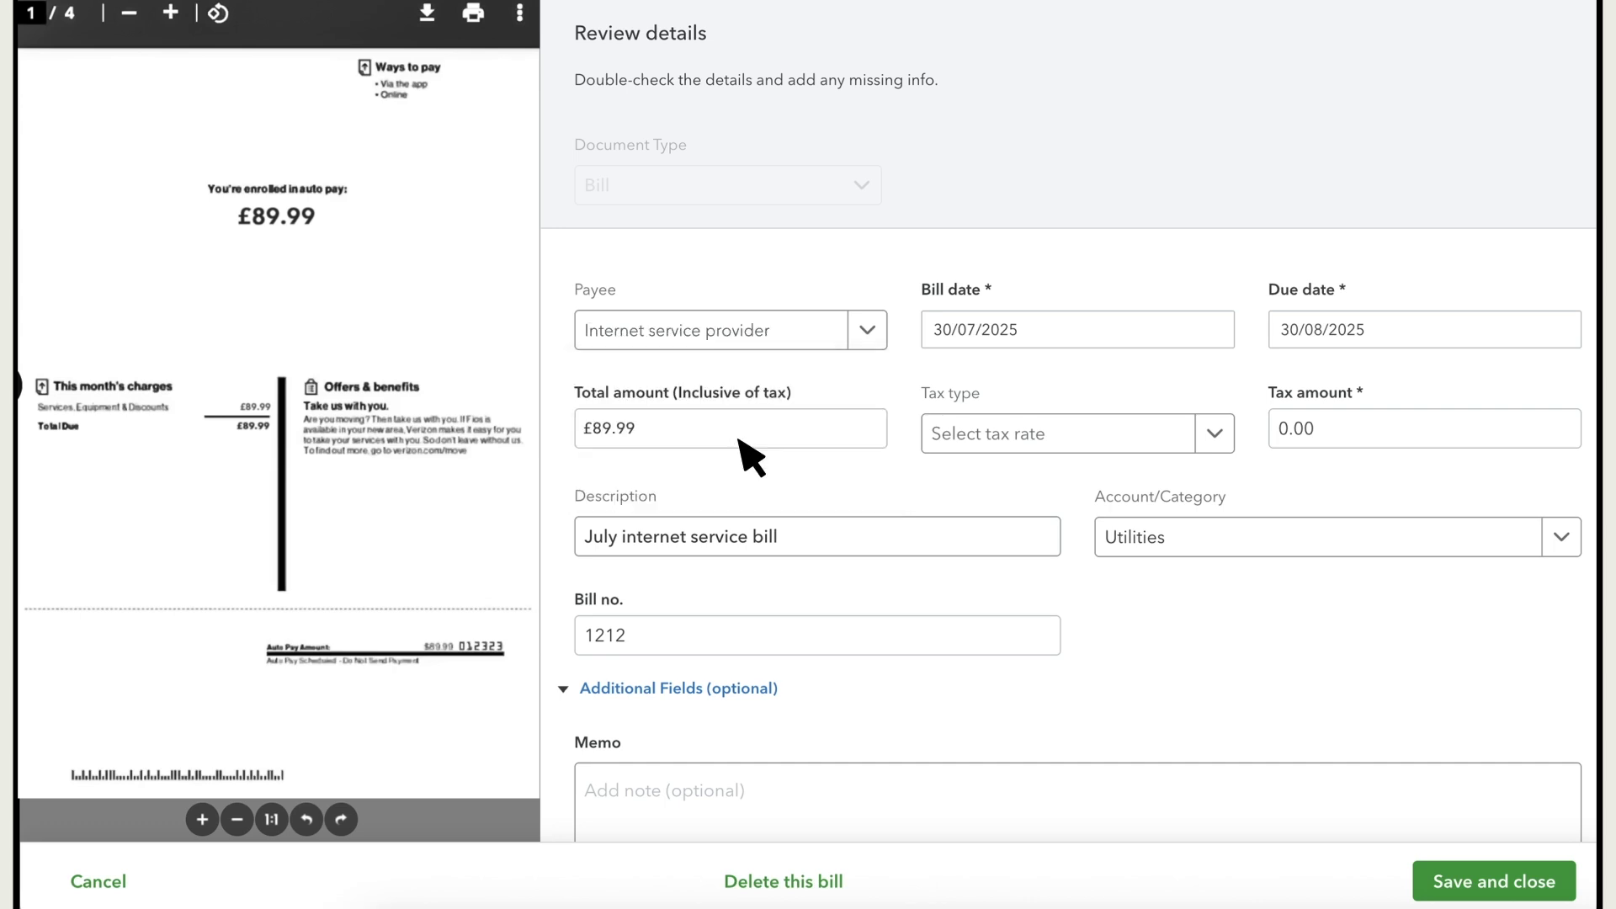
left_click(1511, 881)
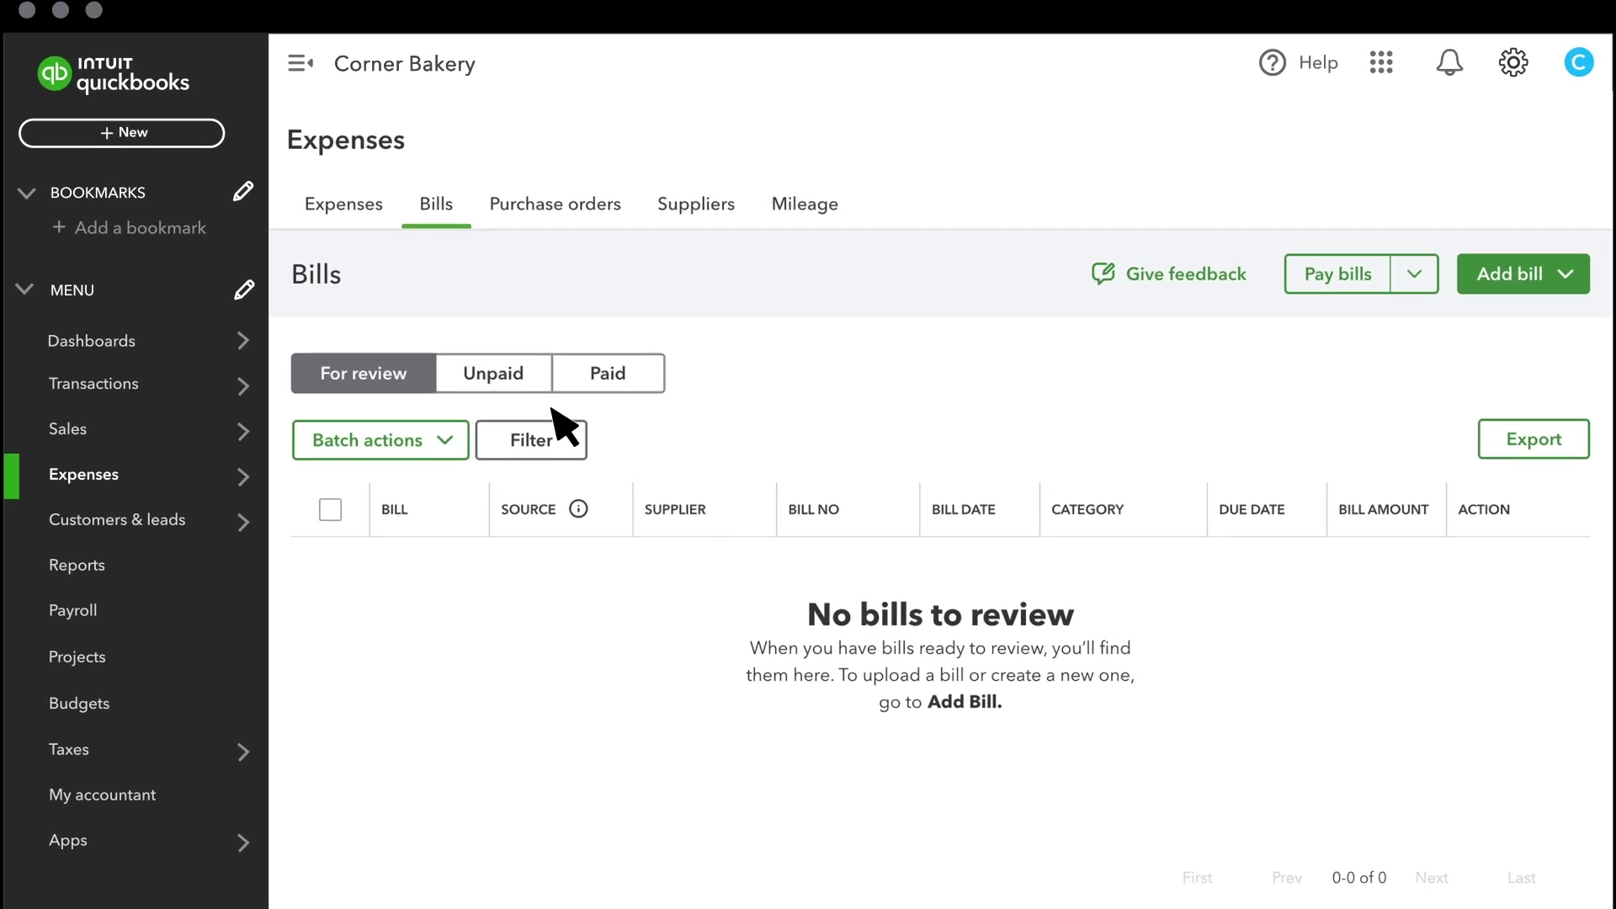
Show the Unpaid bills list and open the Add bill options
left_click(499, 376)
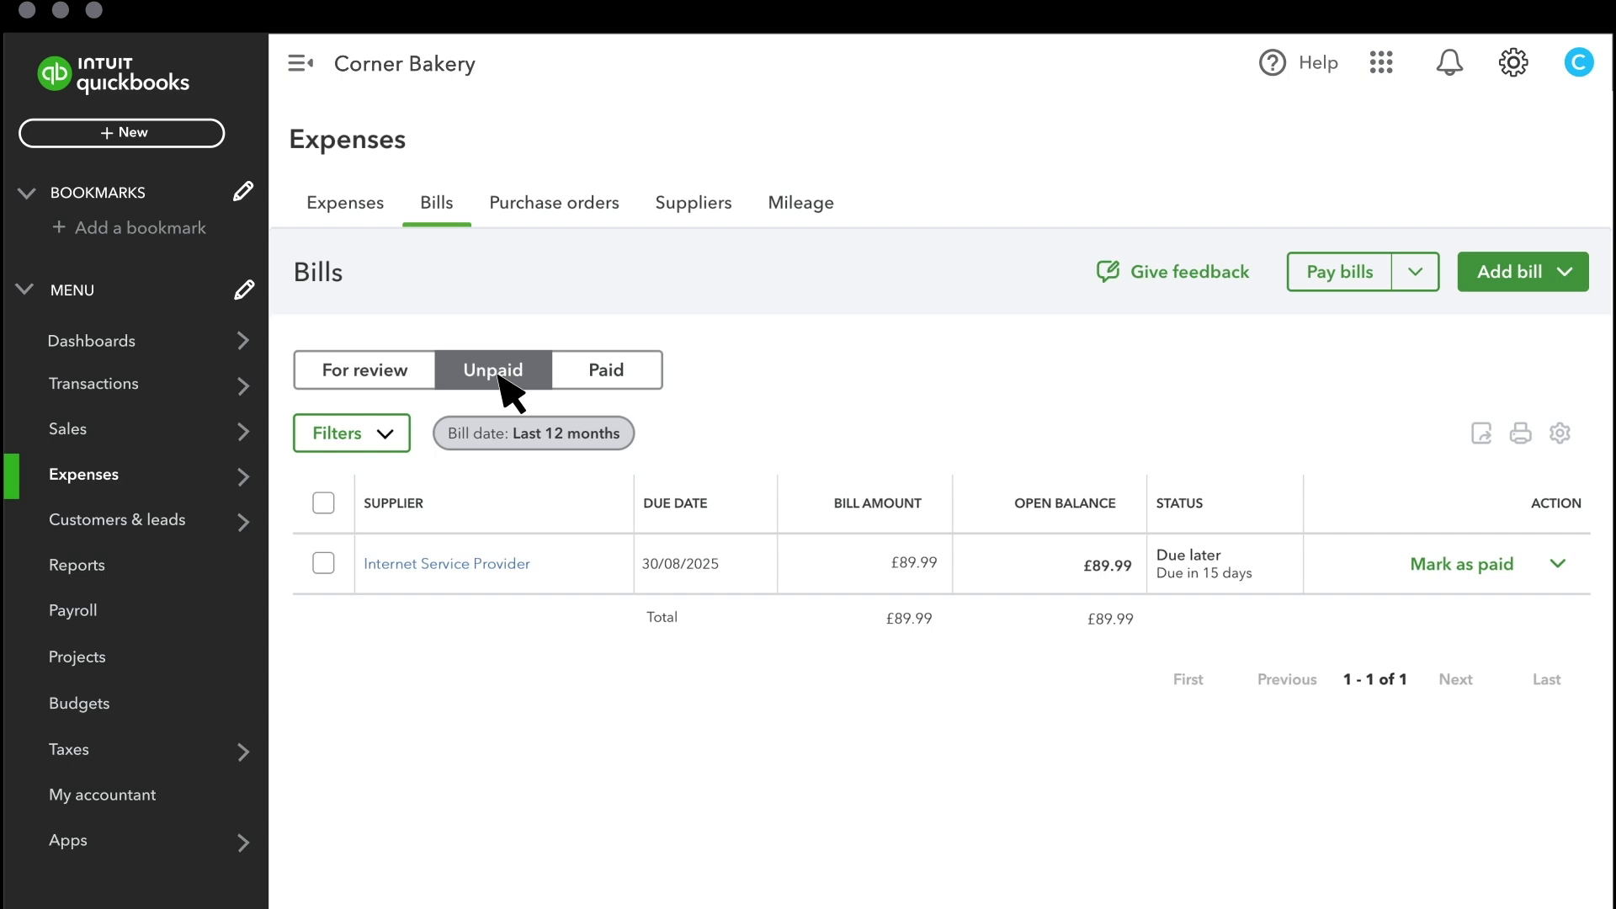
left_click(1566, 274)
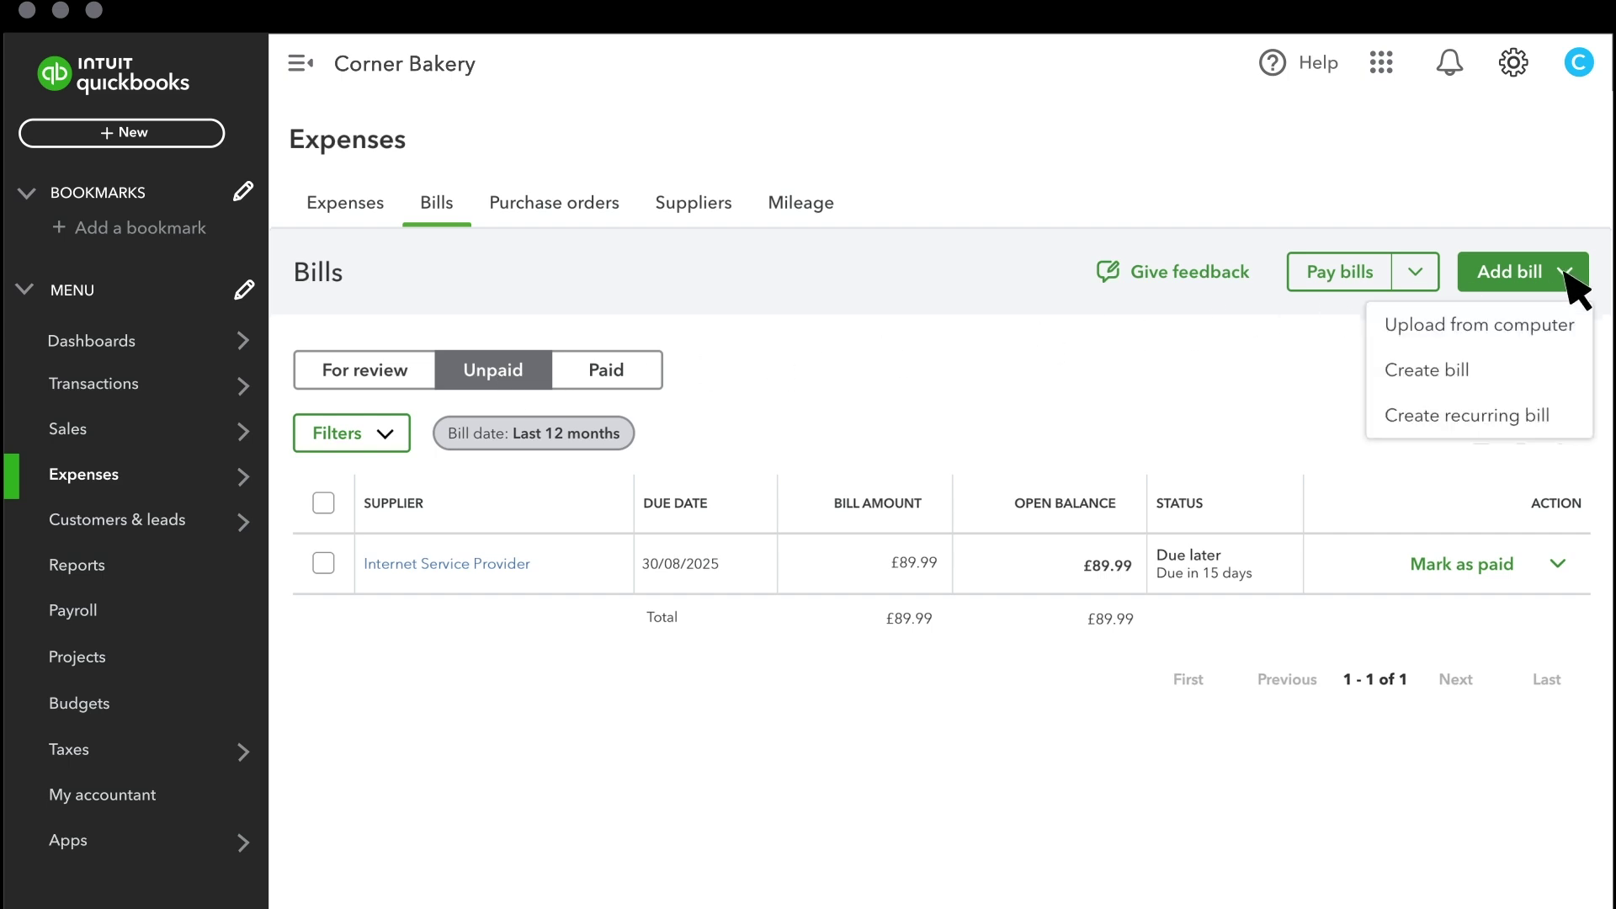
Create a new bill by hand with Power and Electric Company as the supplier
left_click(1482, 368)
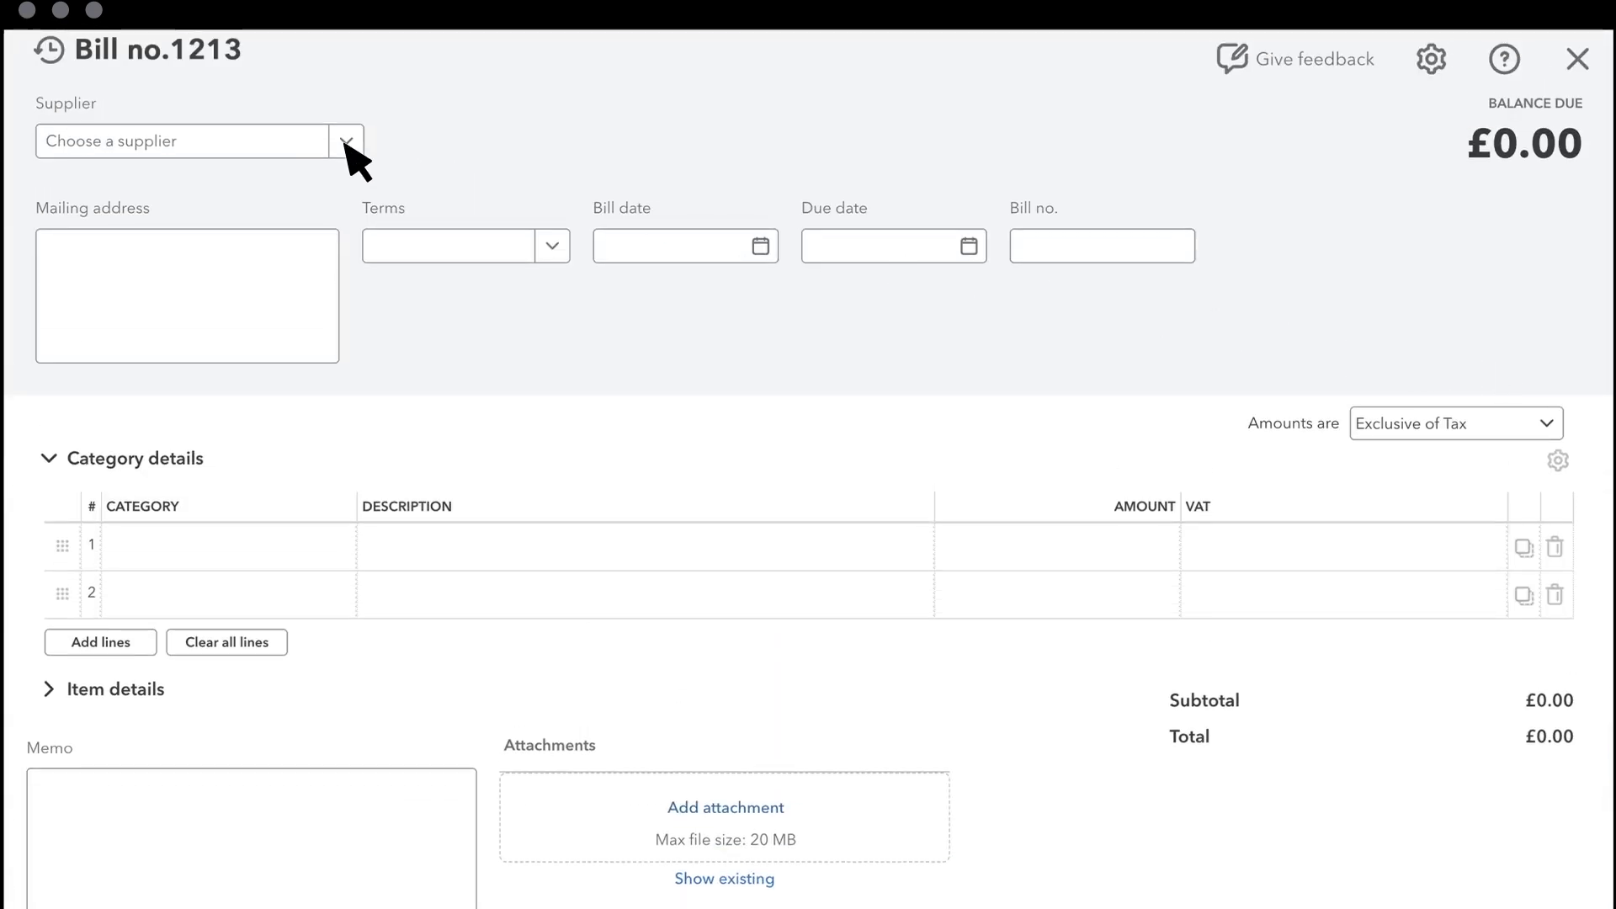
left_click(346, 141)
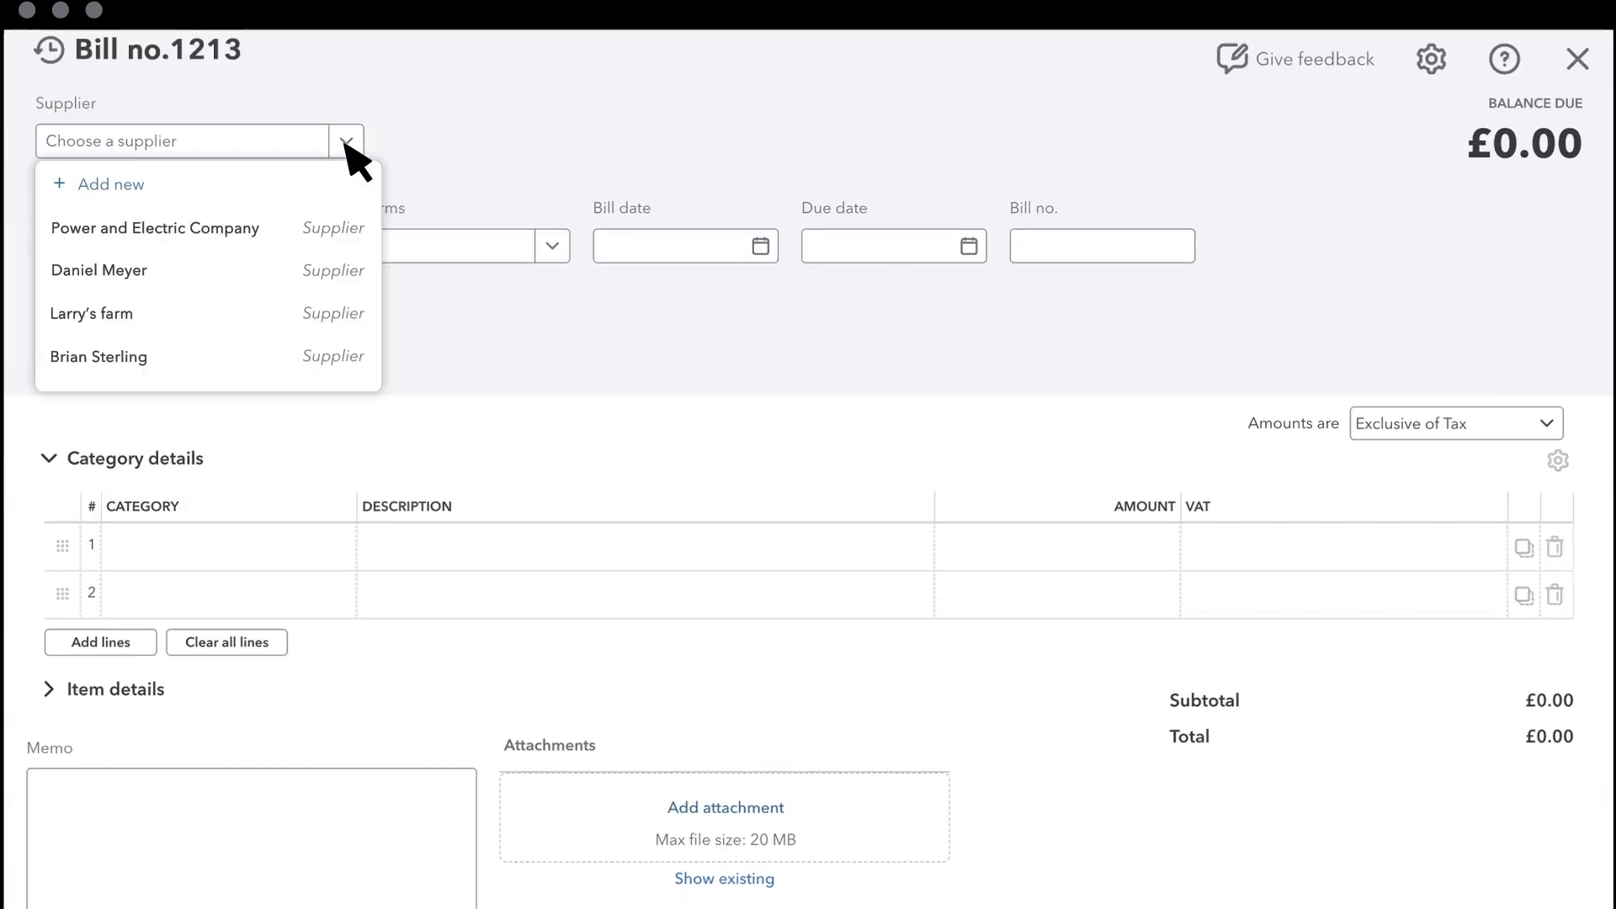
left_click(294, 244)
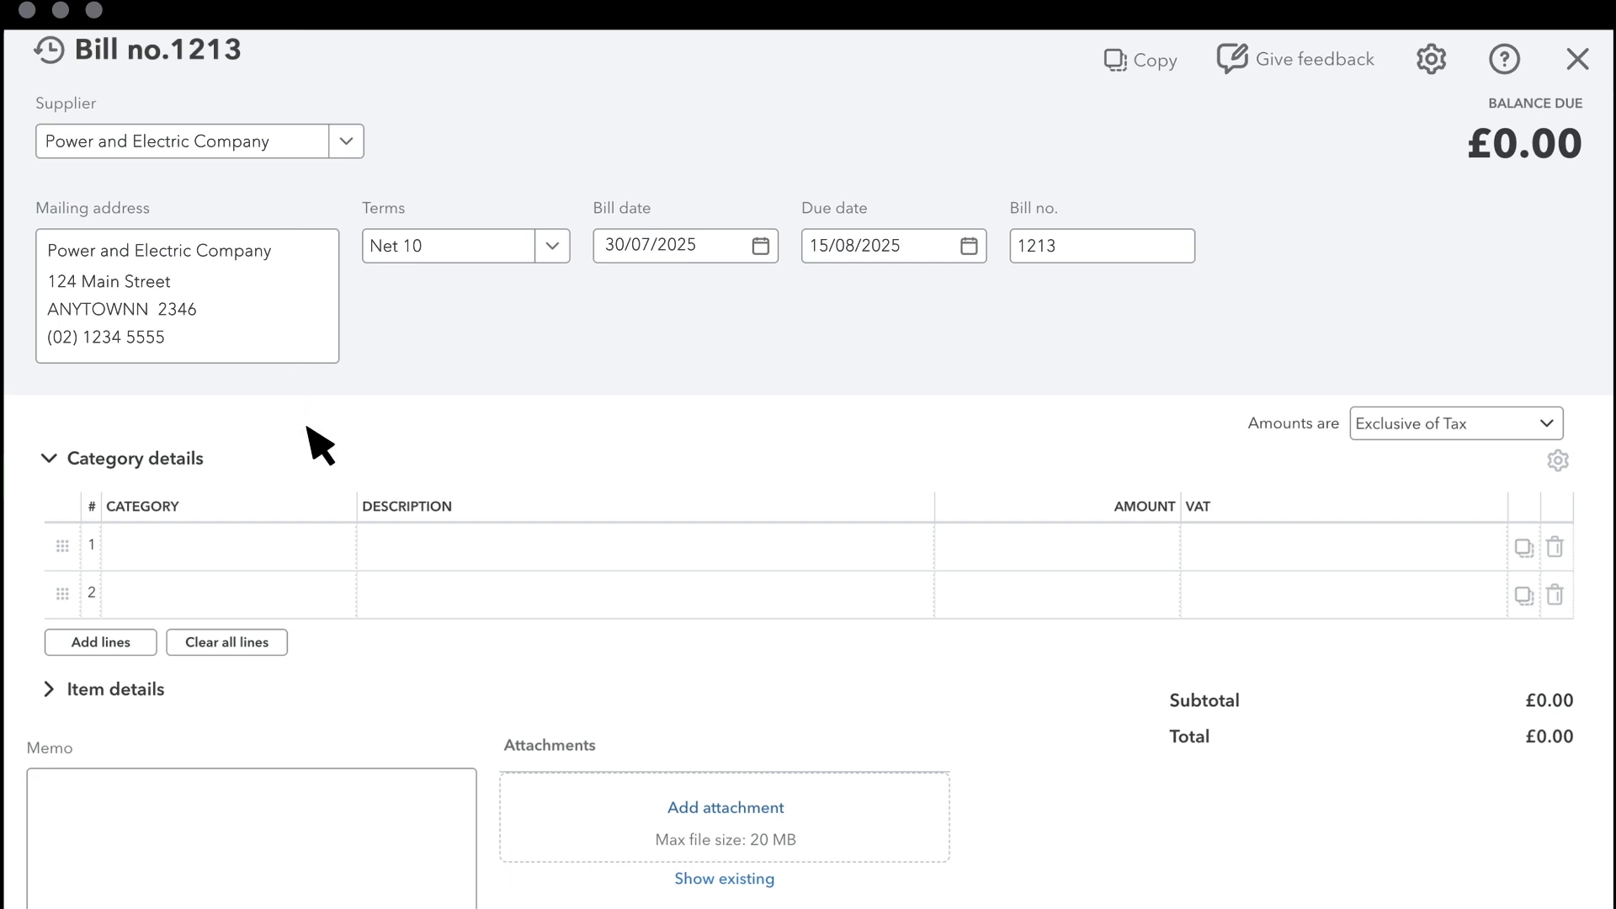
left_click(323, 547)
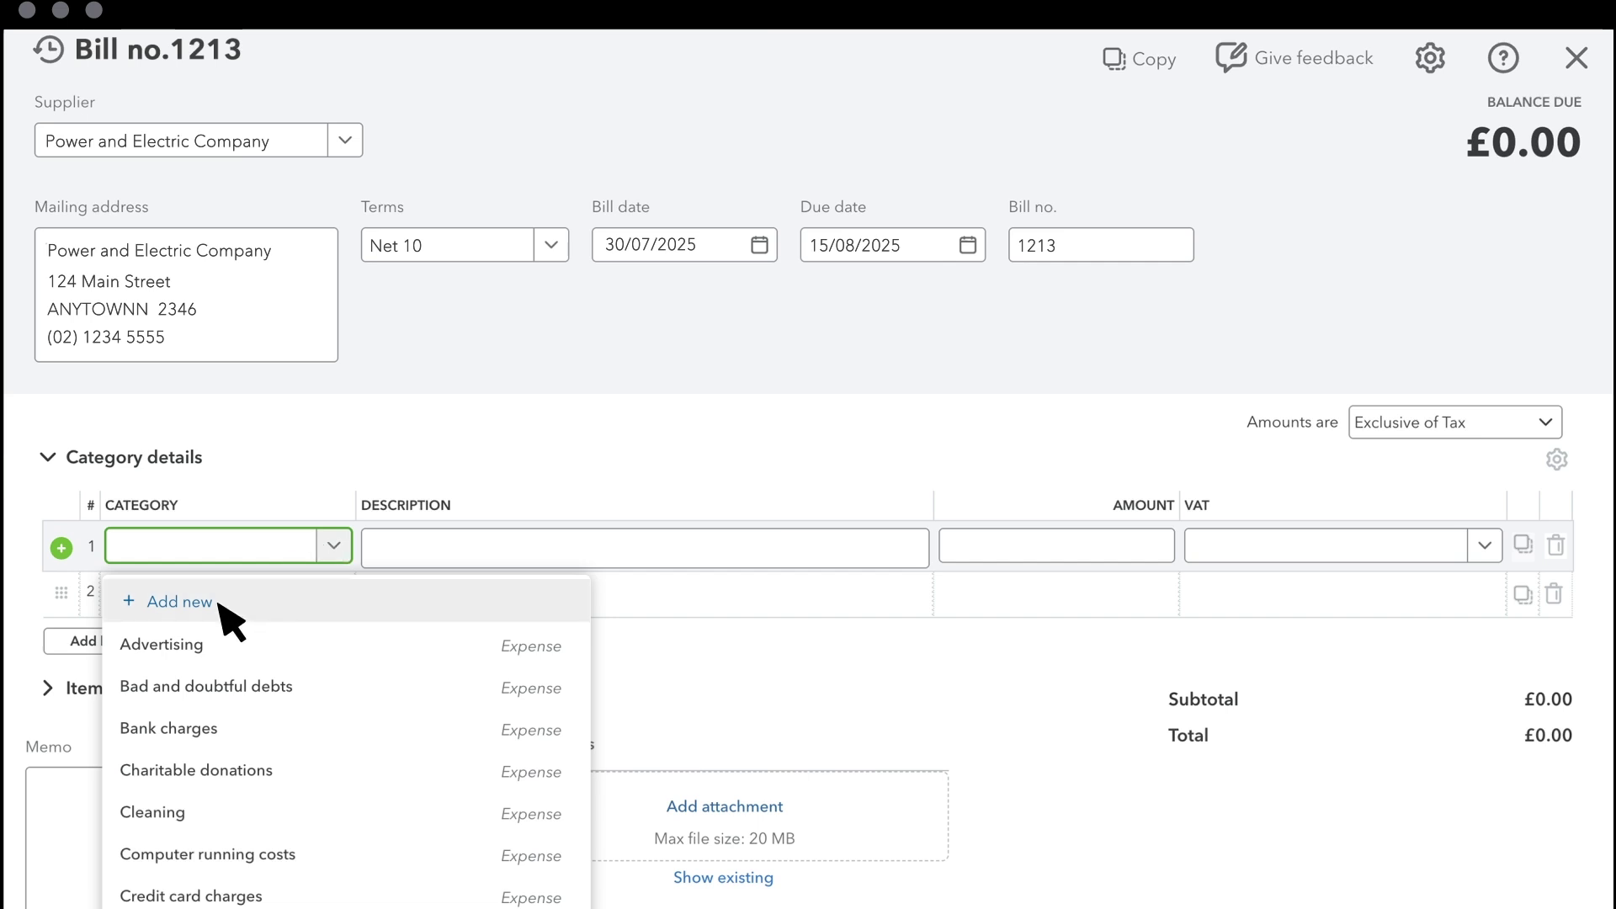
Add a £200 Utilities line described 'July Electricity Bill' and save bill 1213
left_click_drag(578, 613, 581, 762)
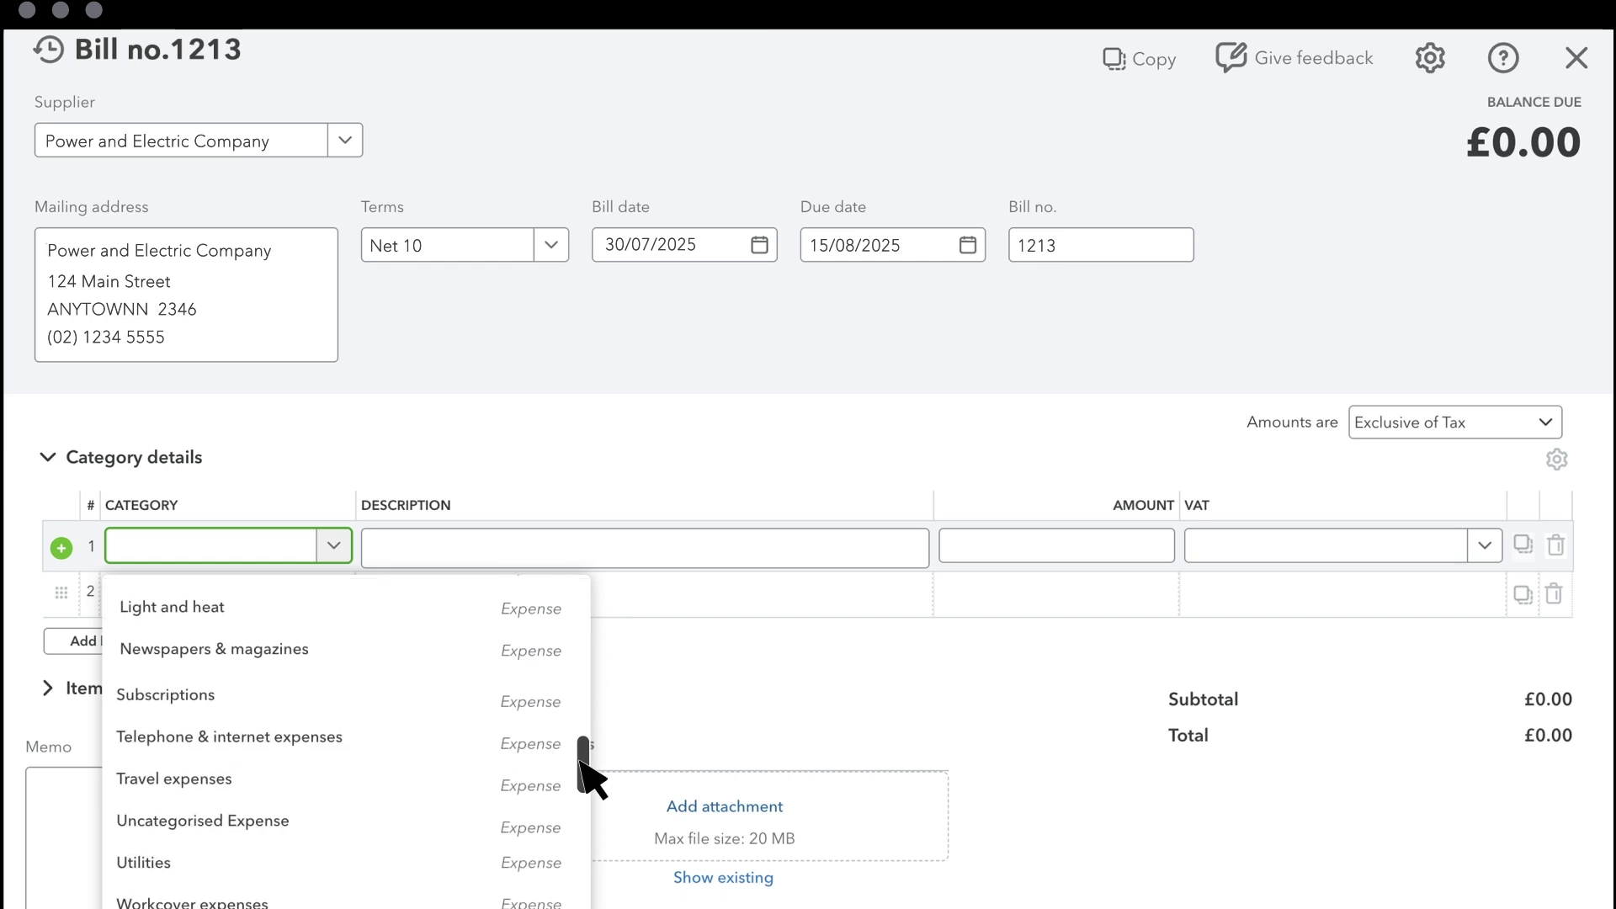
left_click(196, 867)
left_click(512, 532)
type("July Electricity Bill")
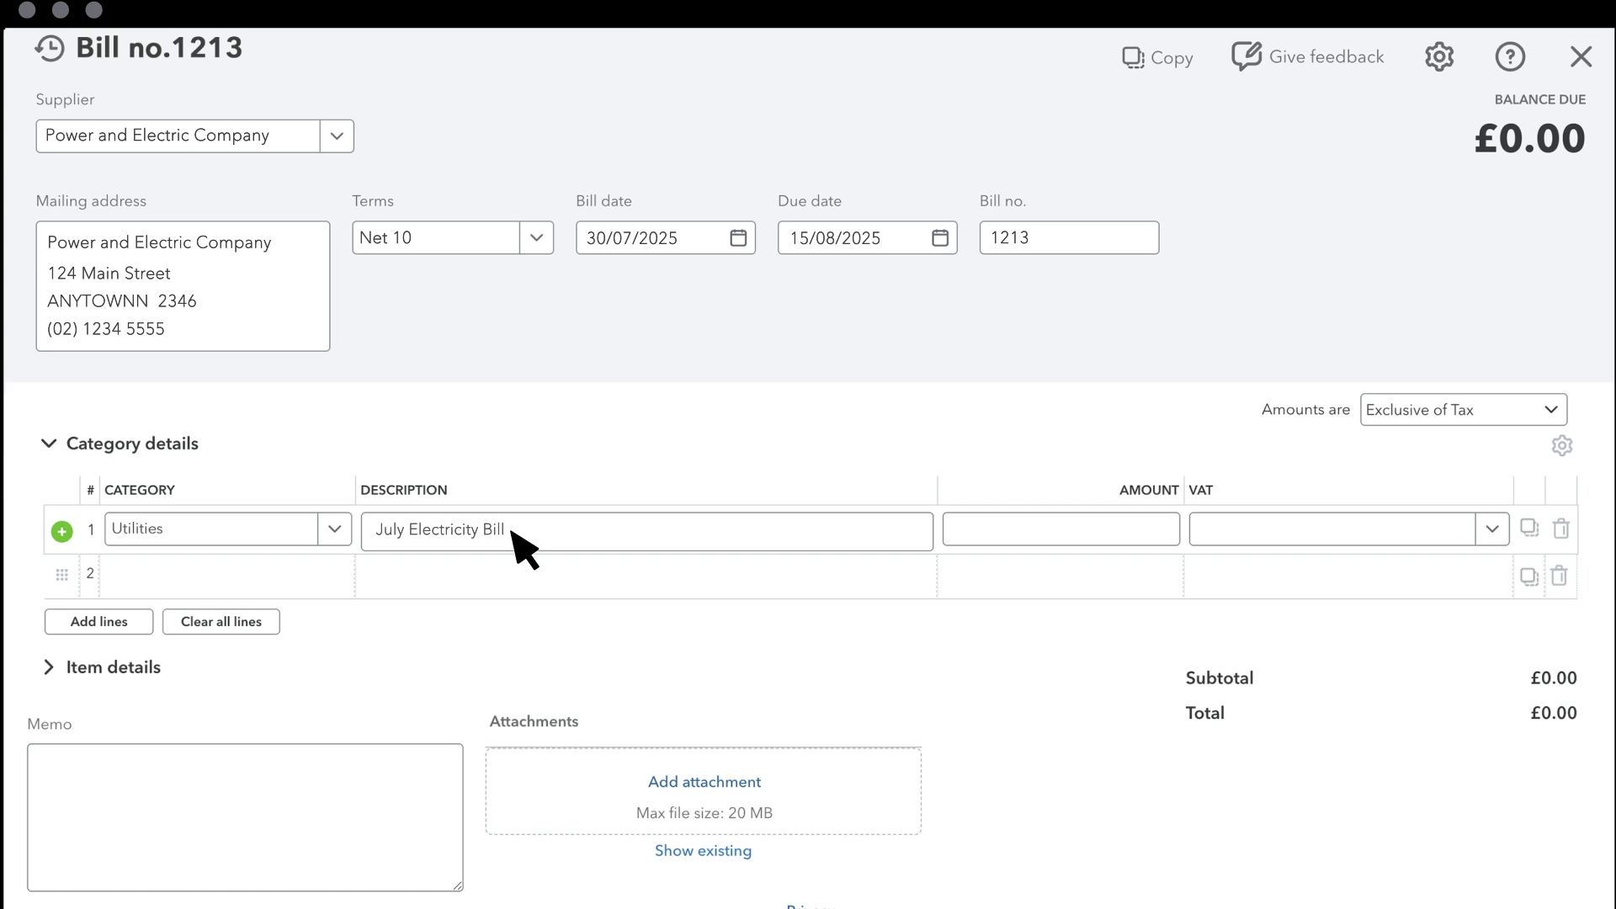
left_click(1065, 535)
type("200")
left_click(1046, 606)
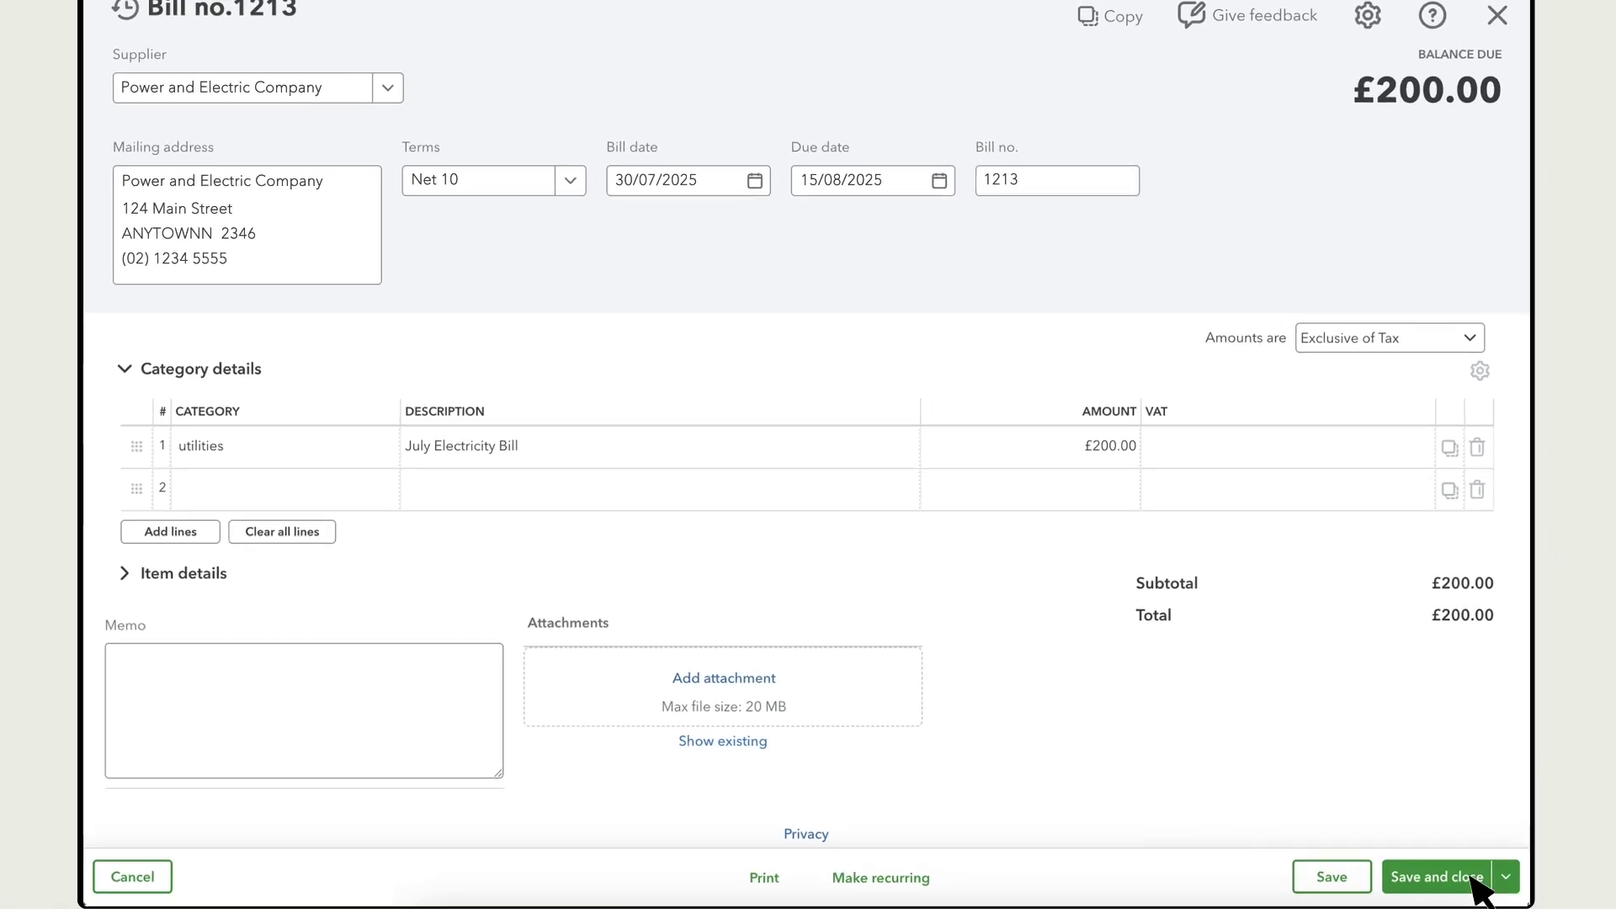
left_click(1475, 880)
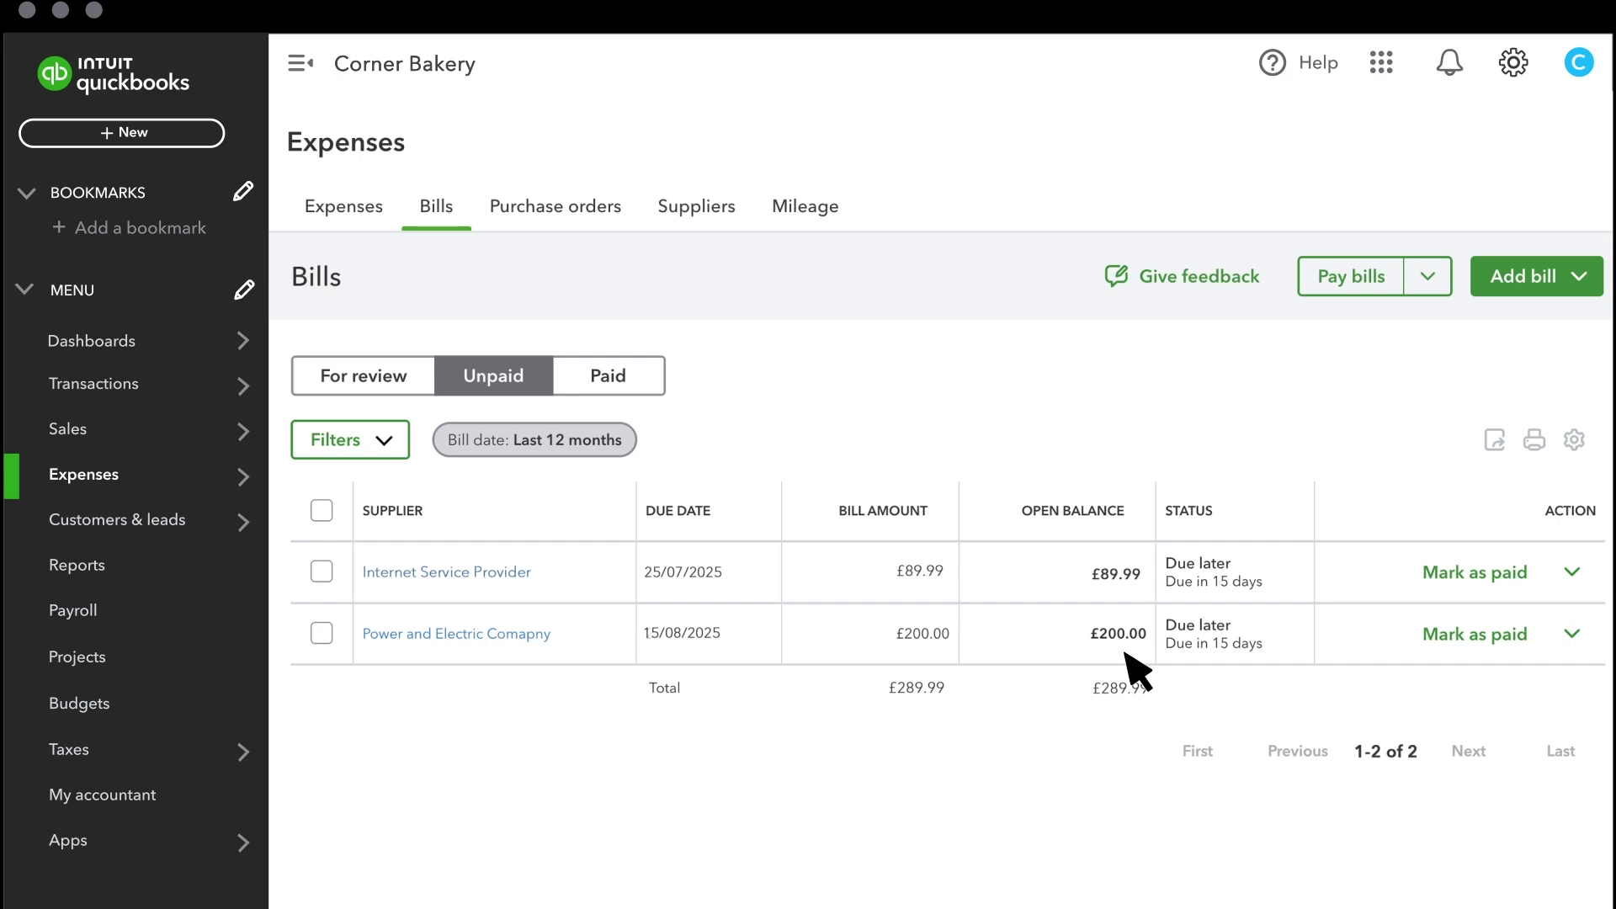
Mark the £89.99 Internet Service Provider bill paid from Cash at bank and in hand, dated 30/07/2025
left_click(1469, 580)
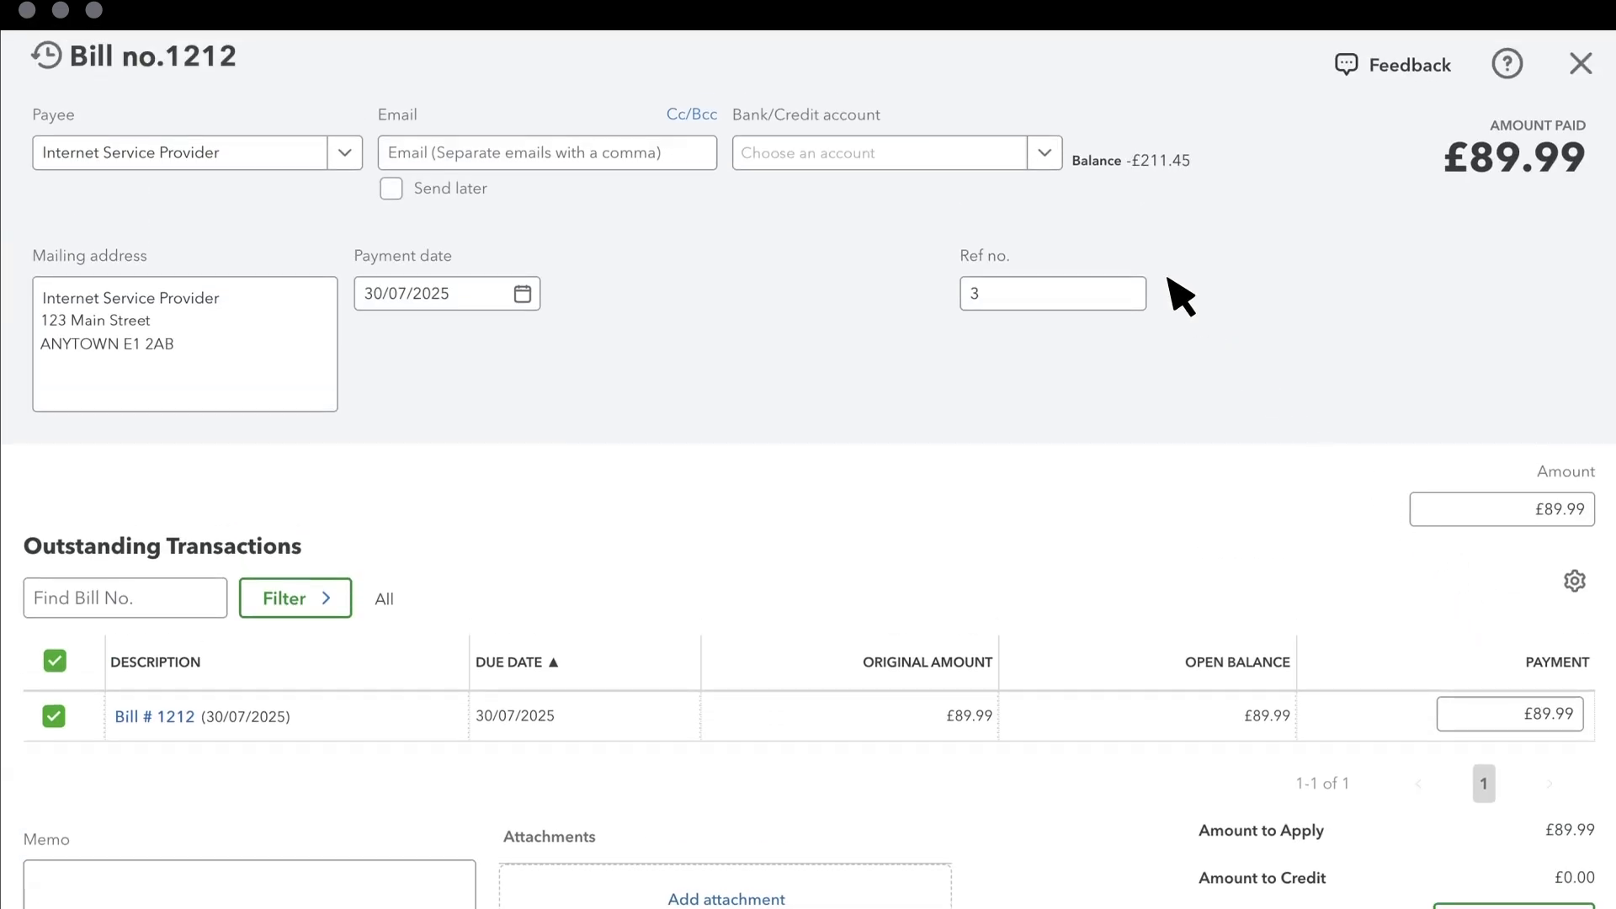
left_click(1044, 152)
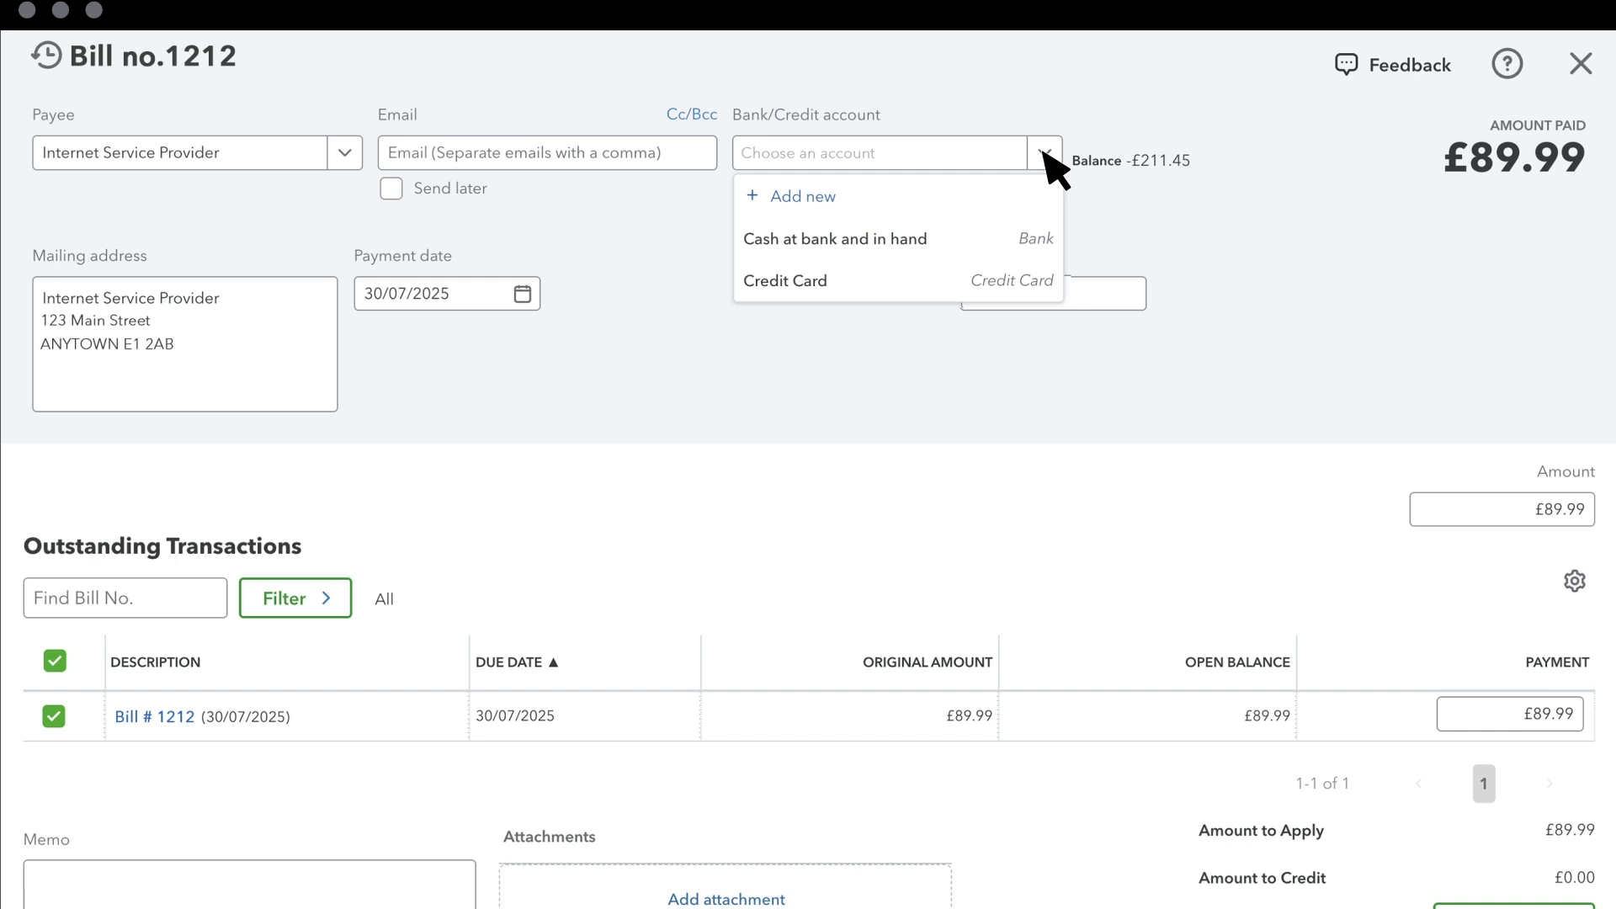
left_click(1037, 244)
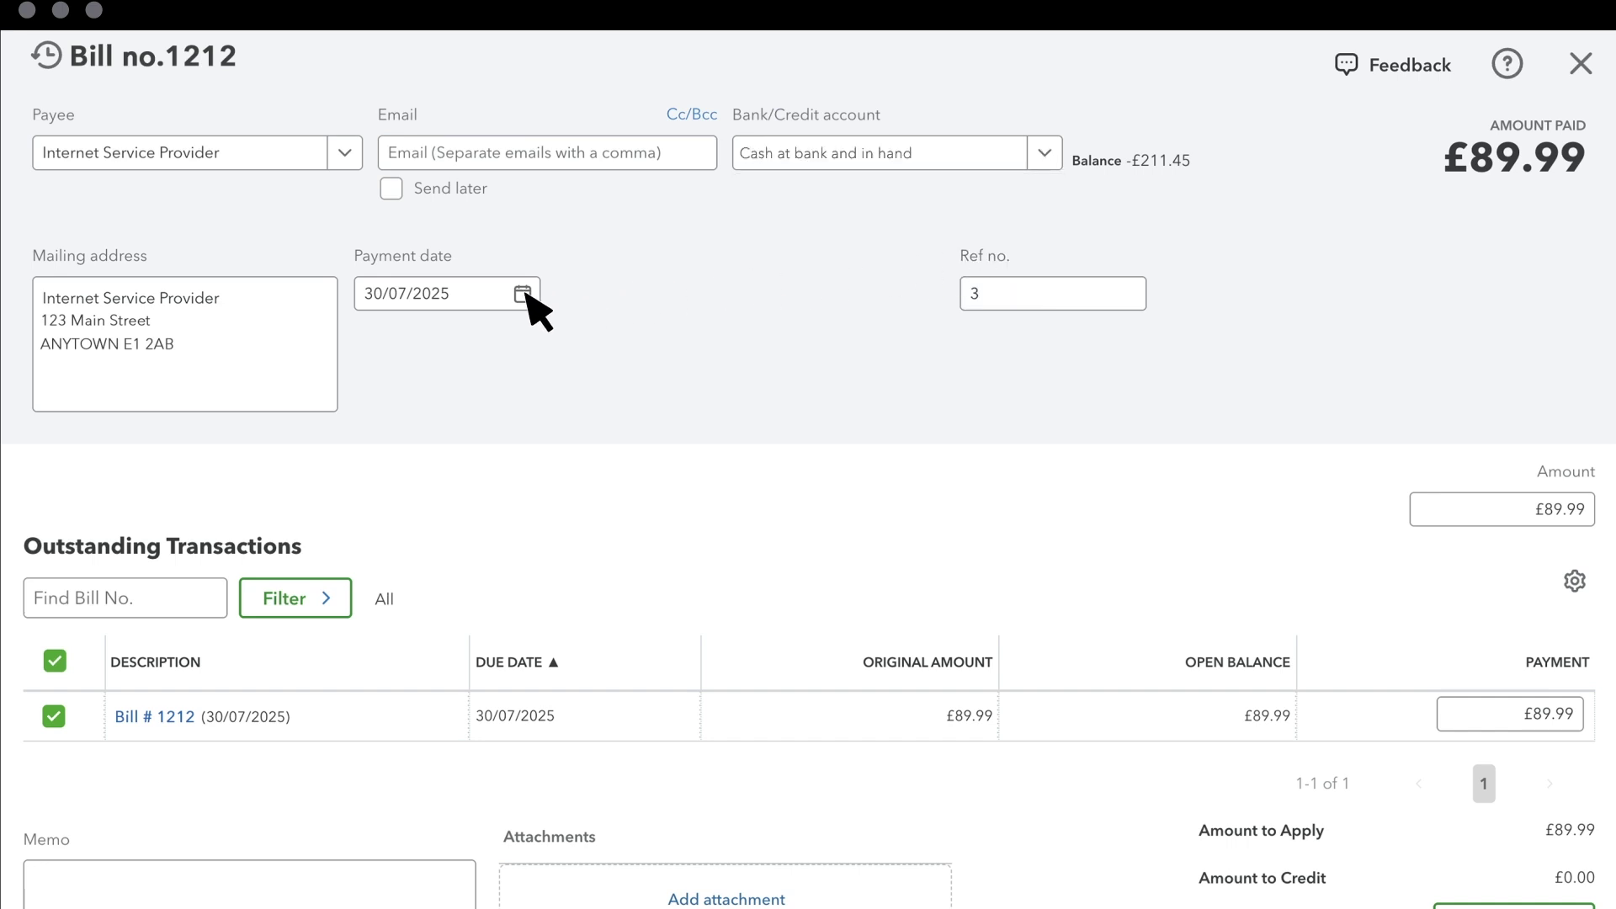
left_click(524, 294)
left_click(523, 294)
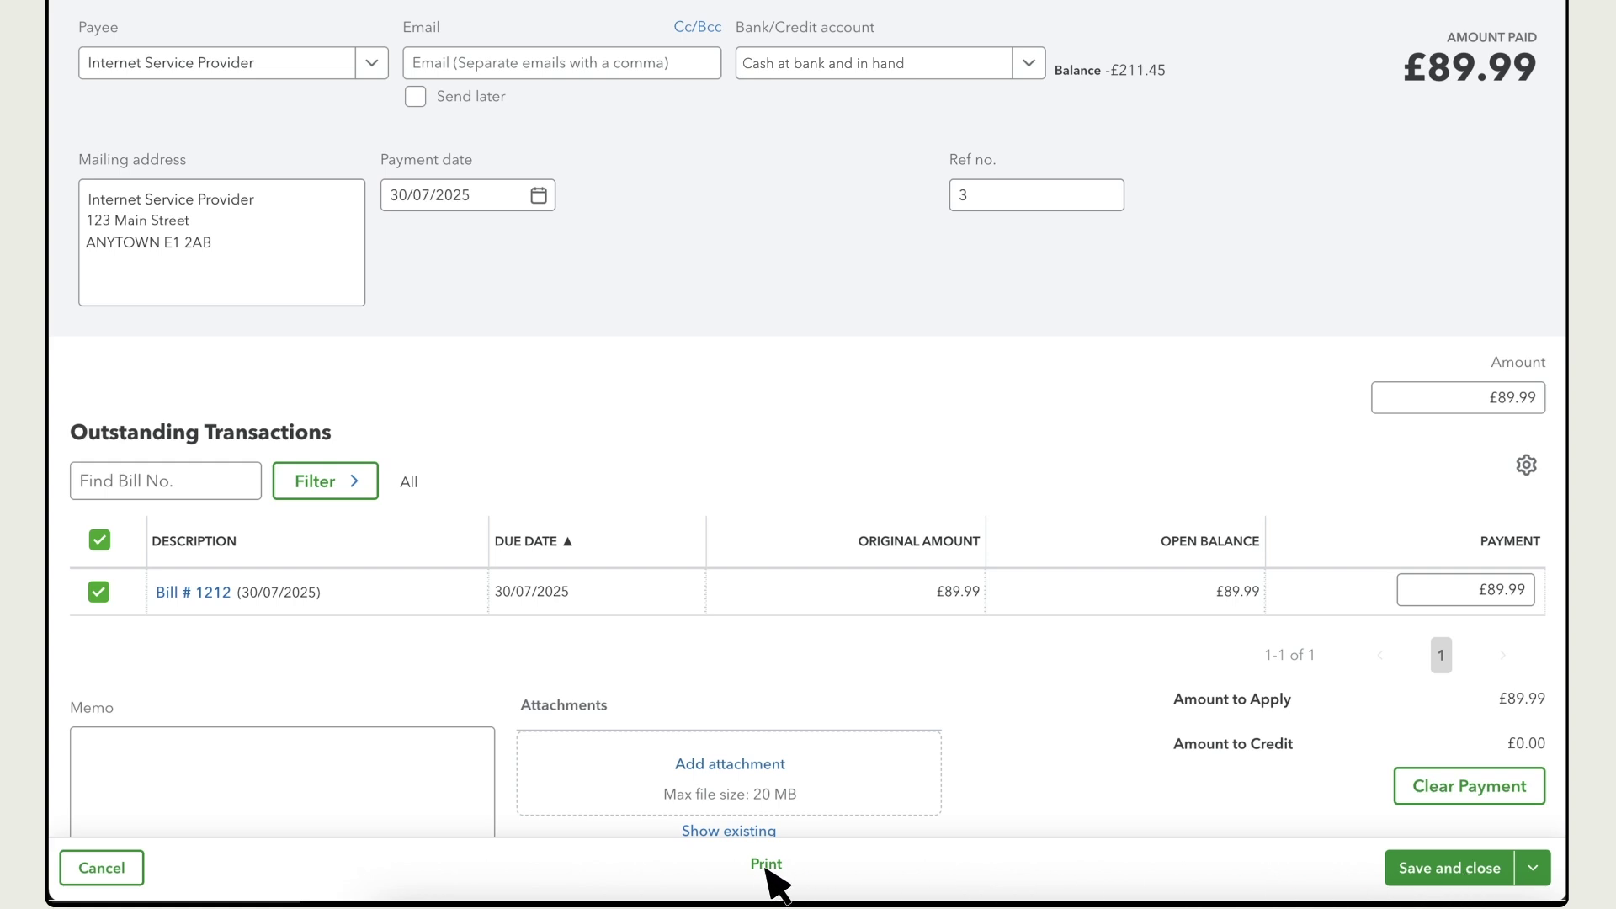
left_click(1450, 868)
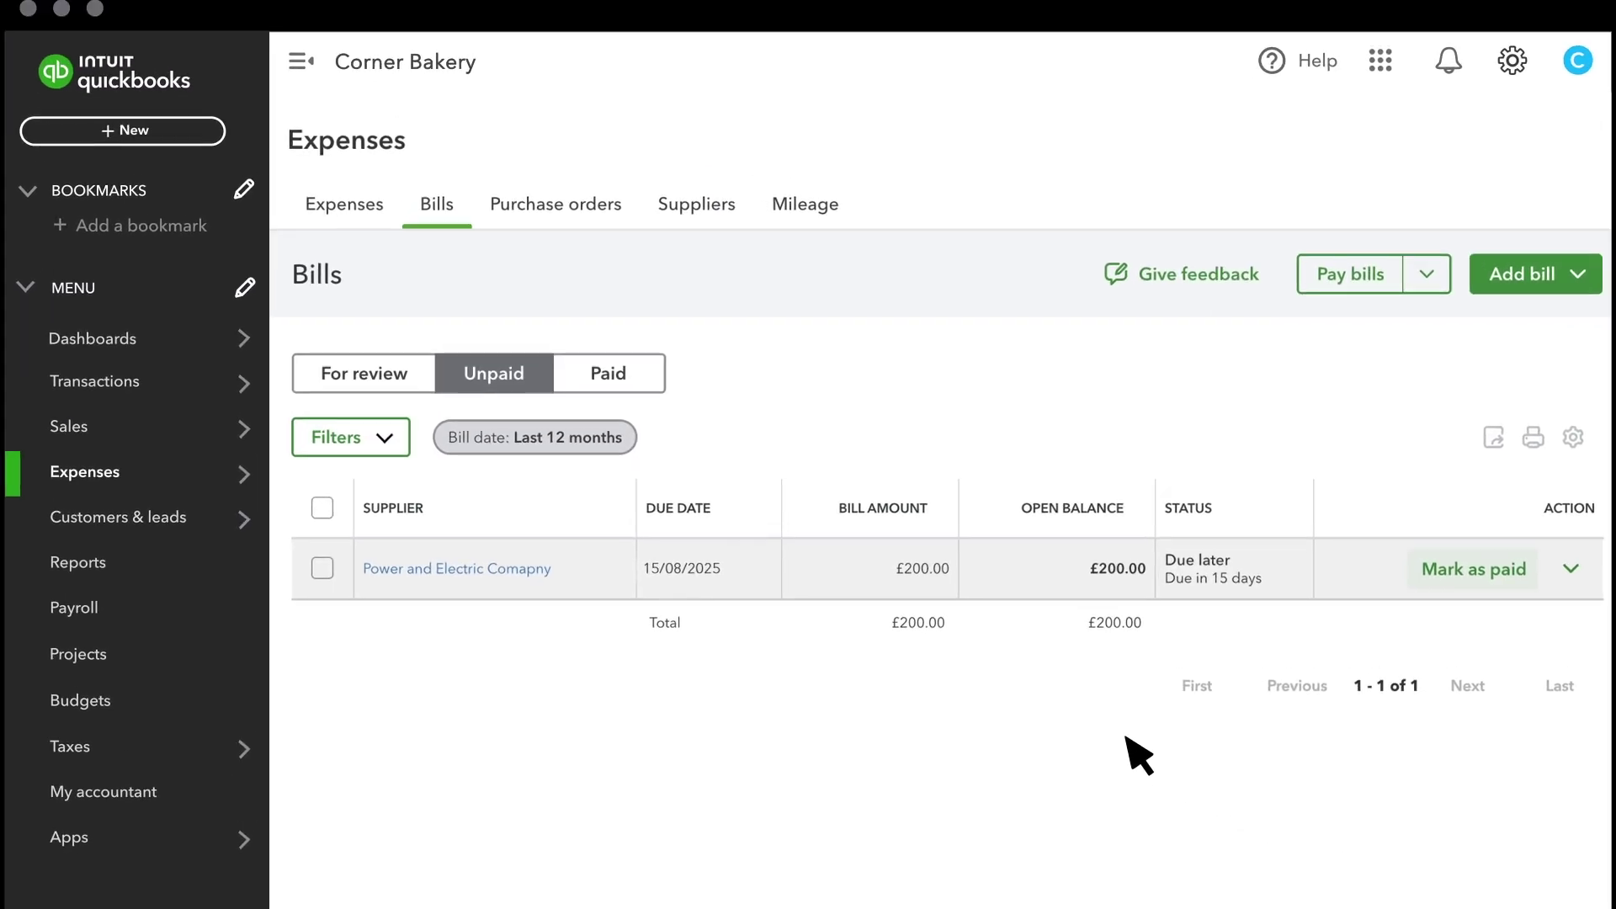
Switch to the Paid bills list to confirm the £89.99 Internet Service Provider bill
left_click(627, 383)
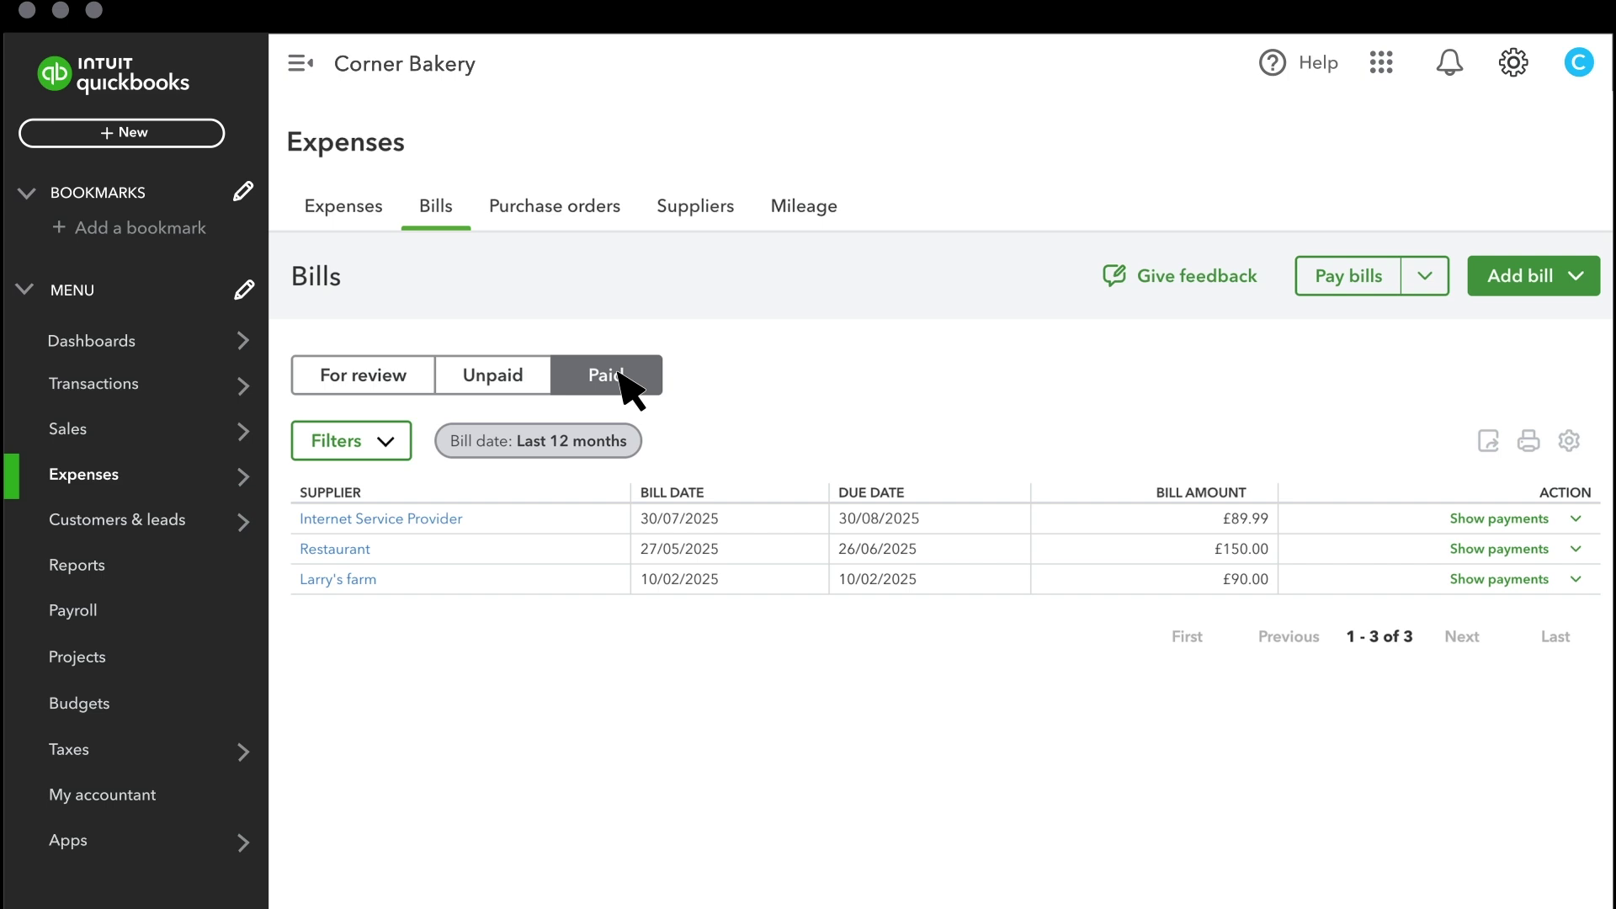
In Bank transactions, match the £89.99 Internet Service Provider payment to its bill
mouse_move(160, 395)
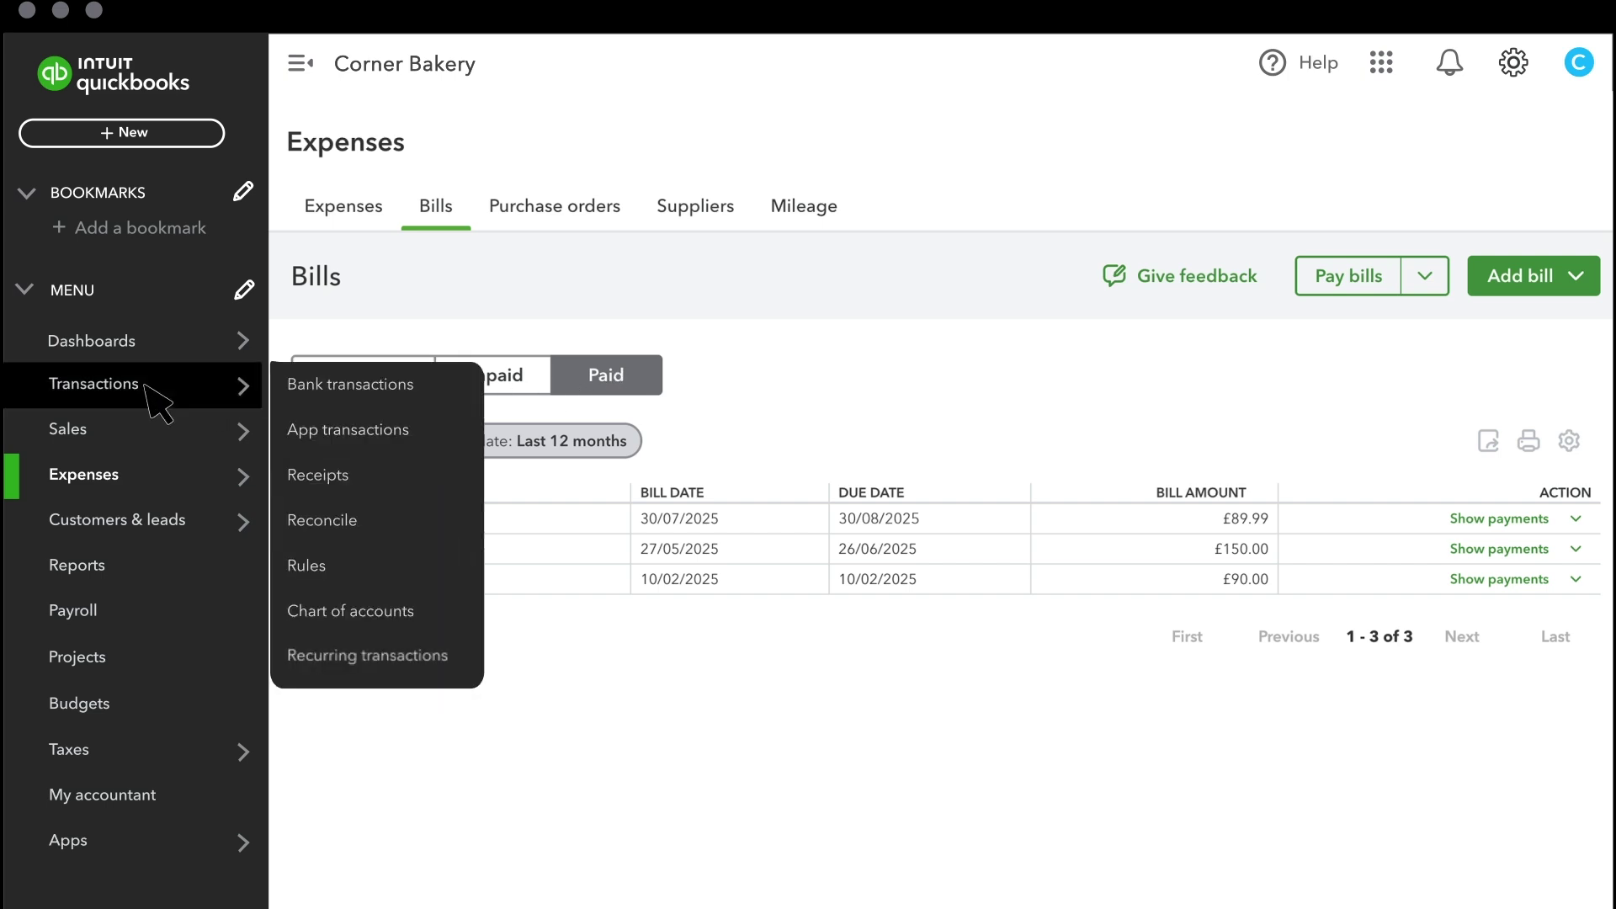
left_click(383, 387)
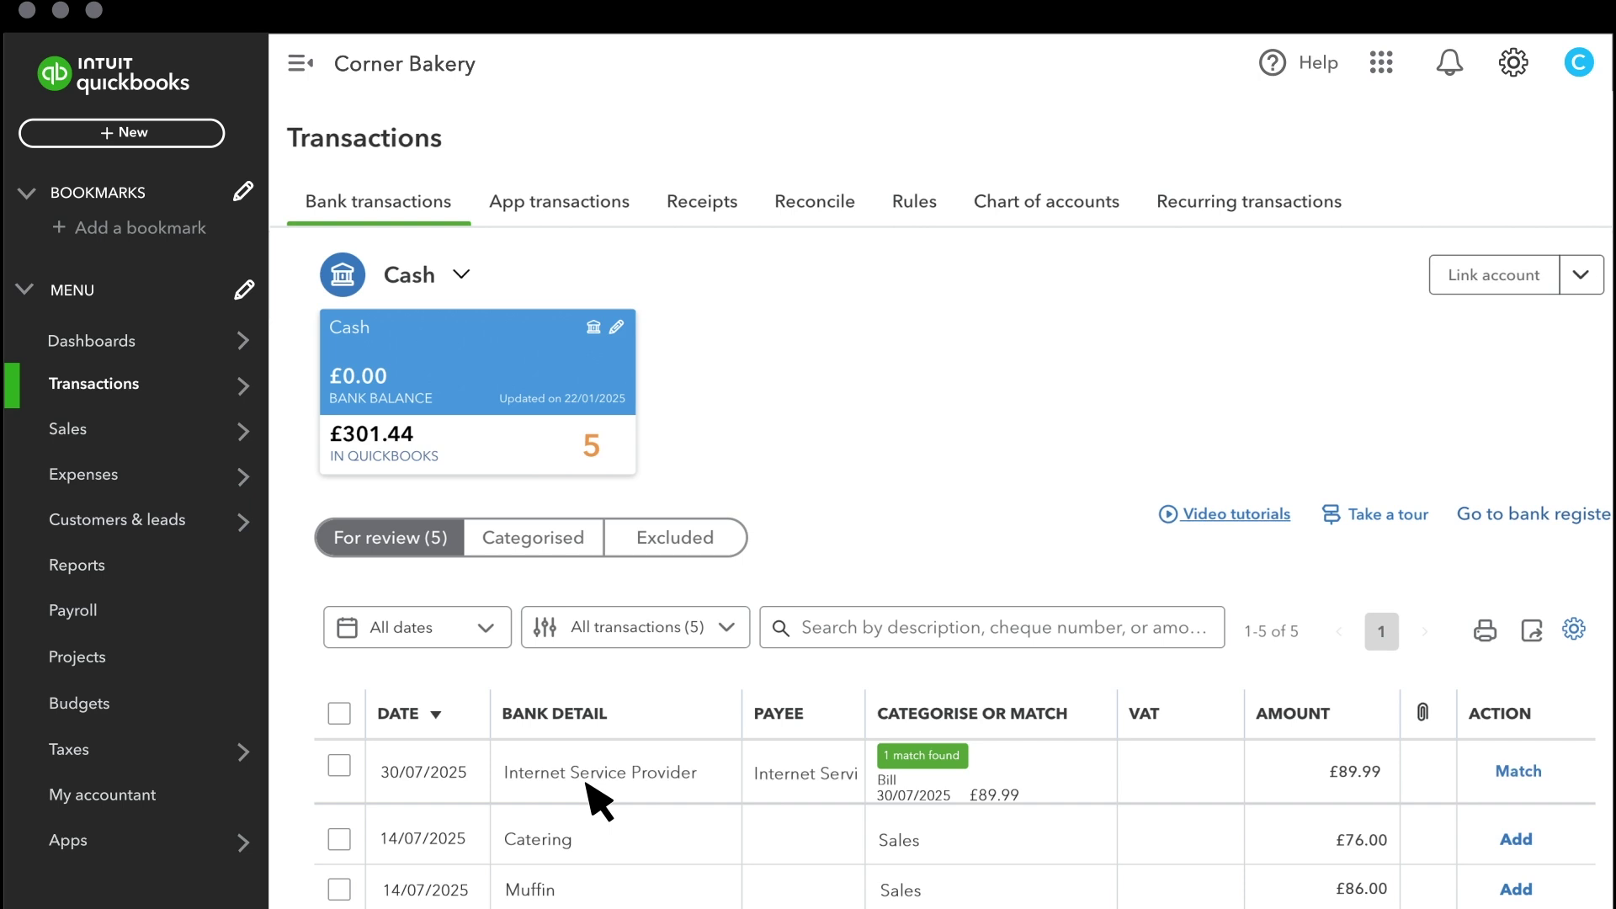
left_click(1517, 772)
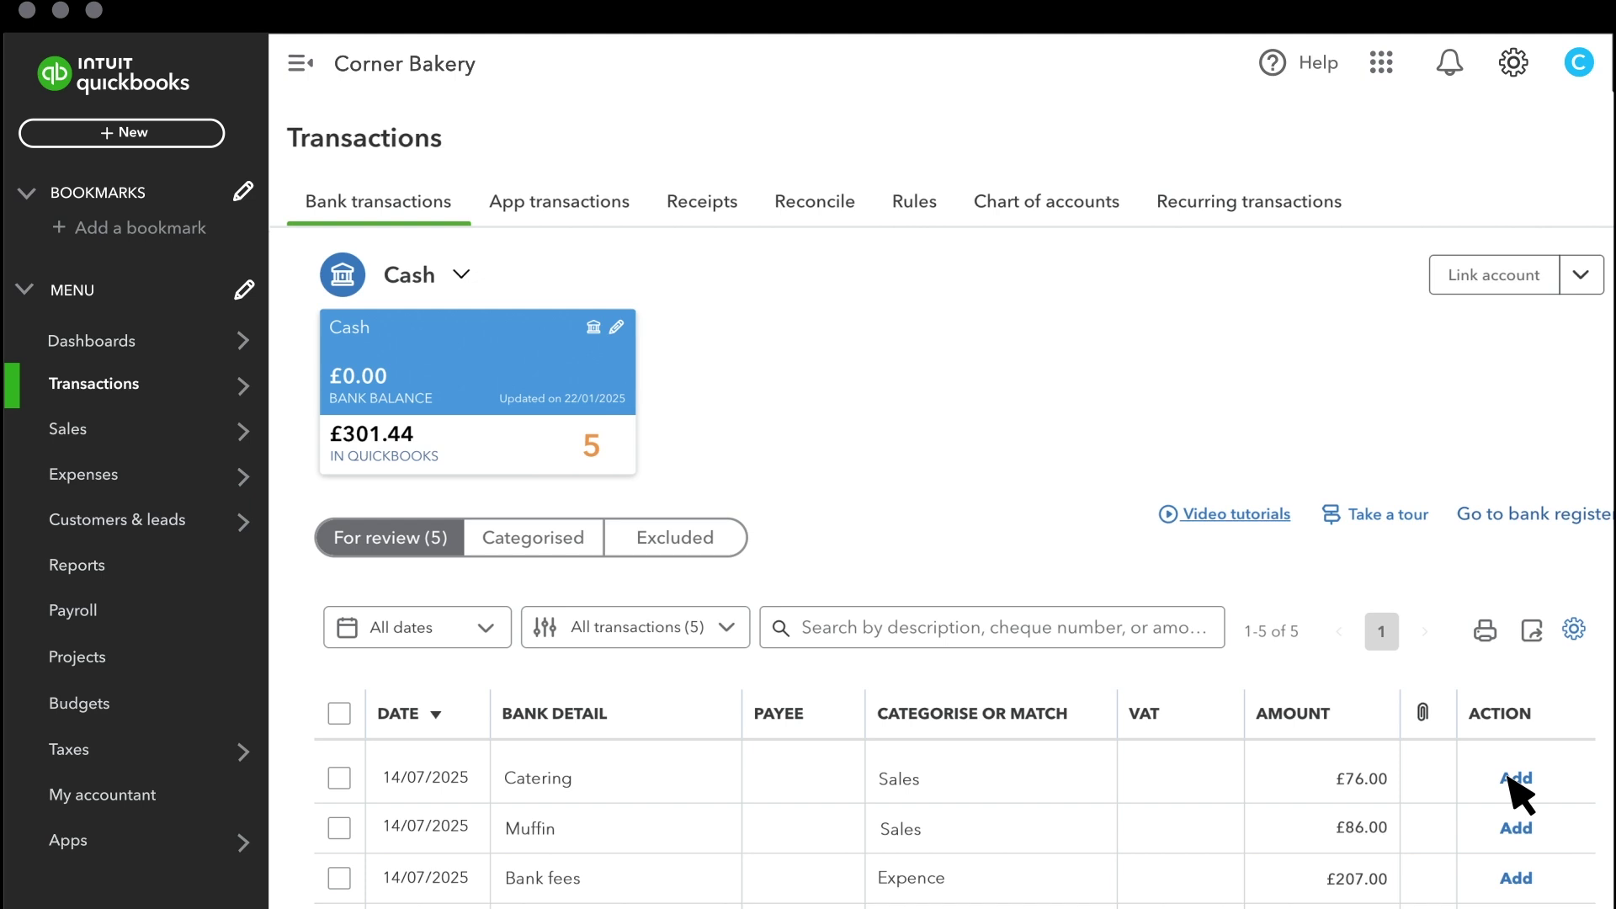